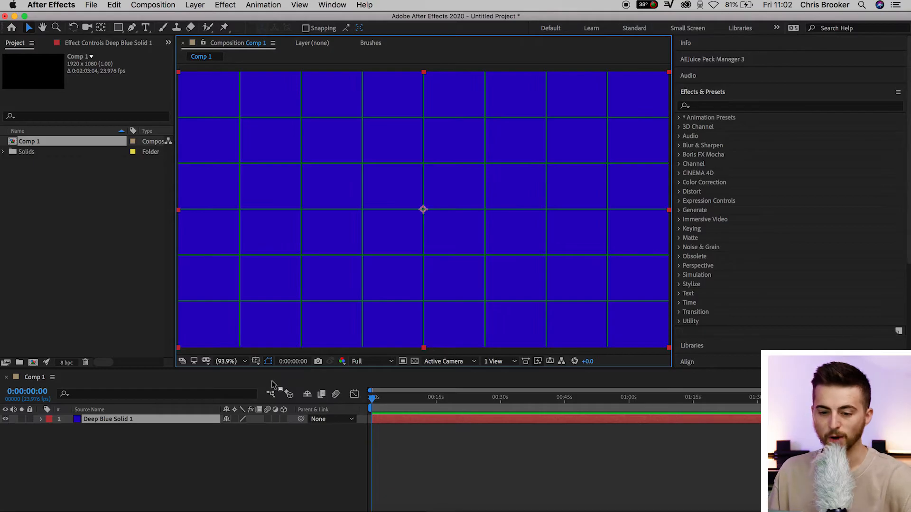
Mask the blue solid with the Pen tool into a one-grid-row-high bar from the left frame edge to just past centre, with a slanted right end.
{"action": "left_click", "coordinate": [133, 27]}
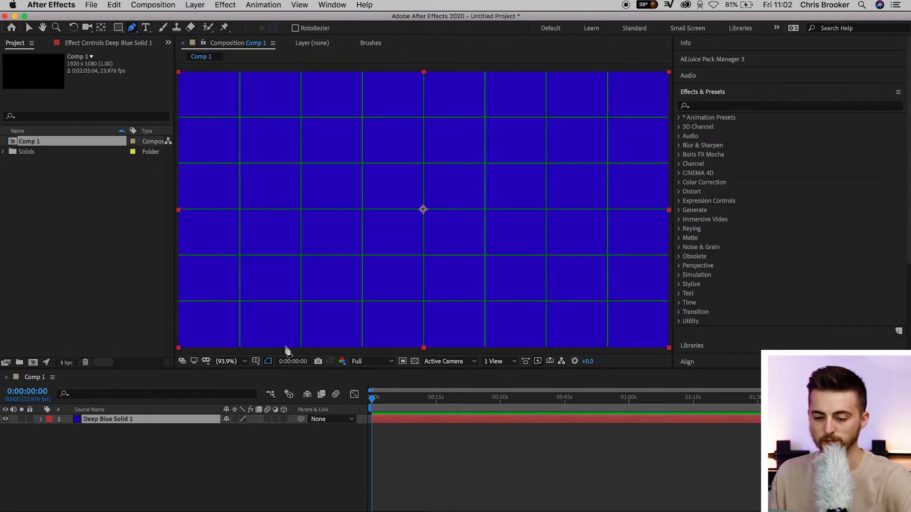
{"action": "left_click", "coordinate": [178, 164]}
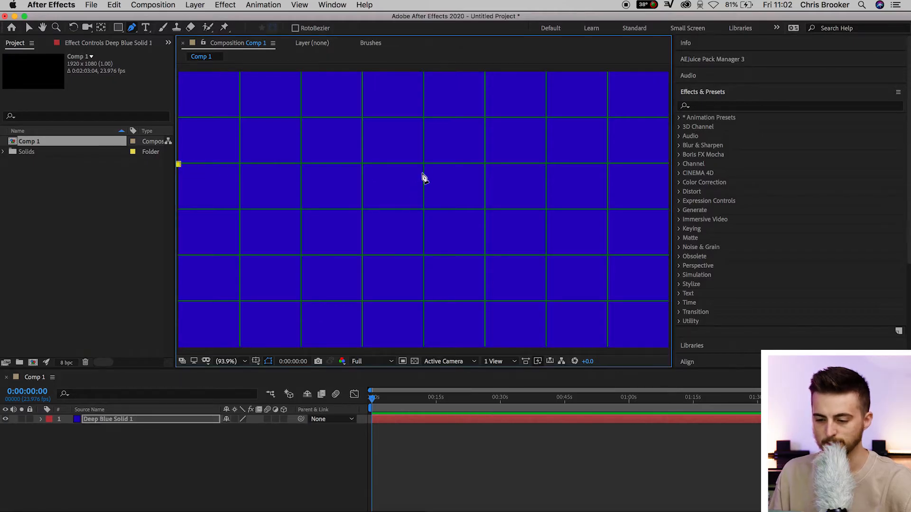
{"action": "left_click", "coordinate": [423, 163]}
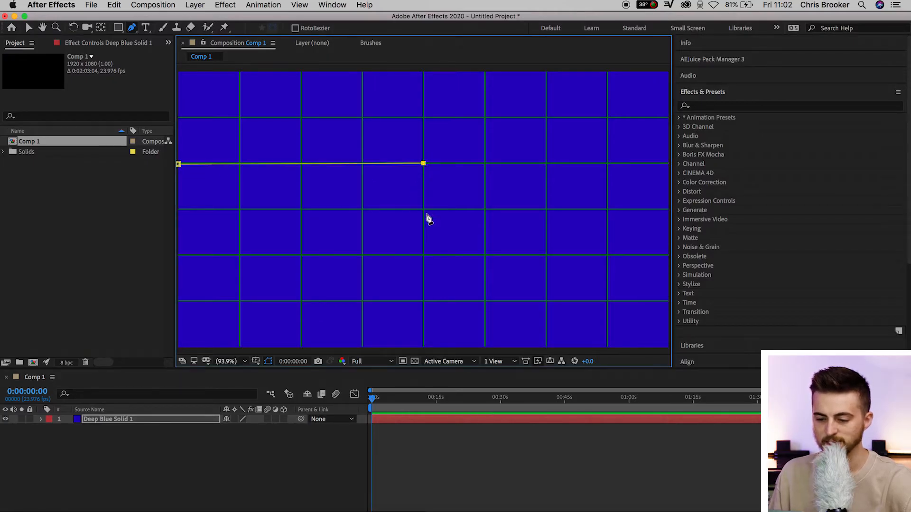
{"action": "left_click", "coordinate": [486, 211]}
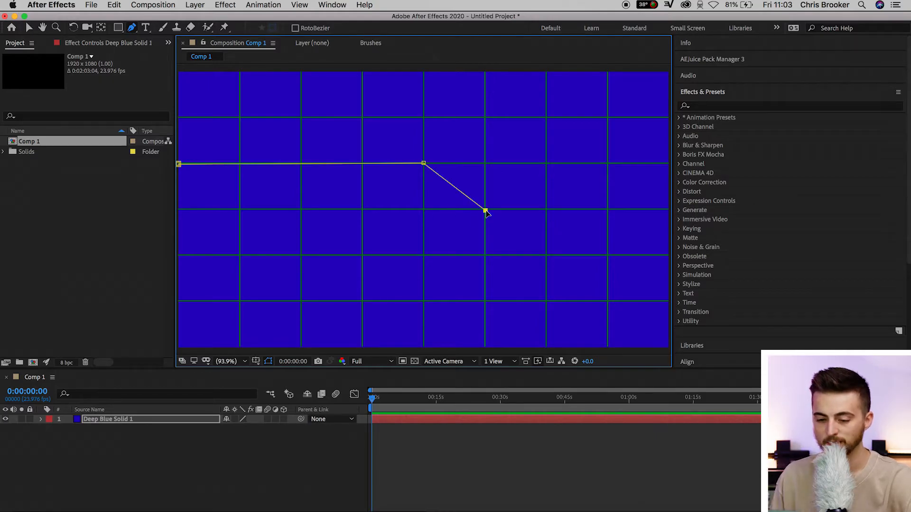
{"action": "left_click", "coordinate": [178, 209]}
{"action": "left_click", "coordinate": [179, 164]}
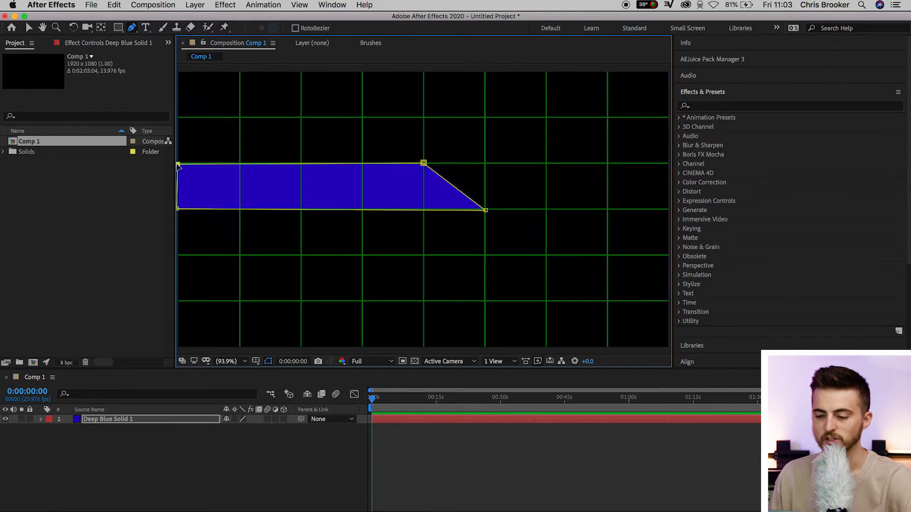
{"action": "left_click", "coordinate": [339, 437]}
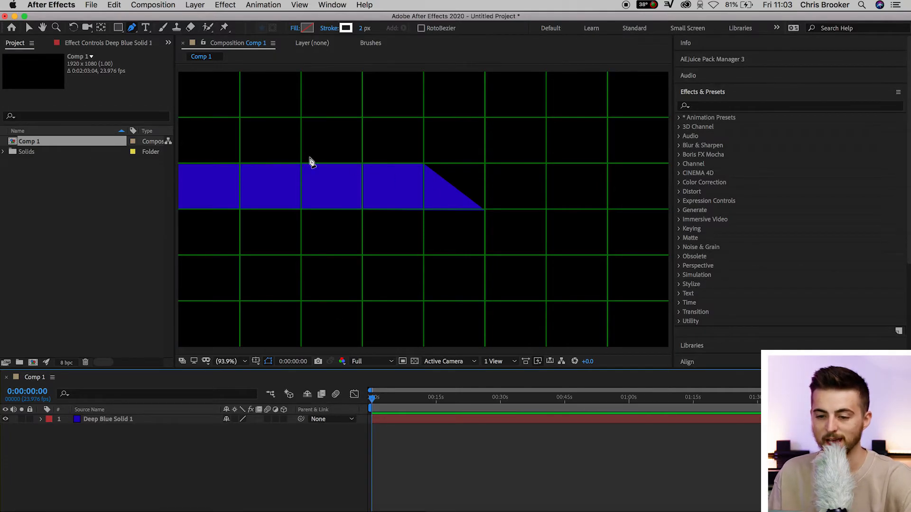
Create a second deep blue solid at 1920 x 1080 px and hide its layer.
{"action": "left_click", "coordinate": [196, 6]}
{"action": "mouse_move", "coordinate": [200, 18]}
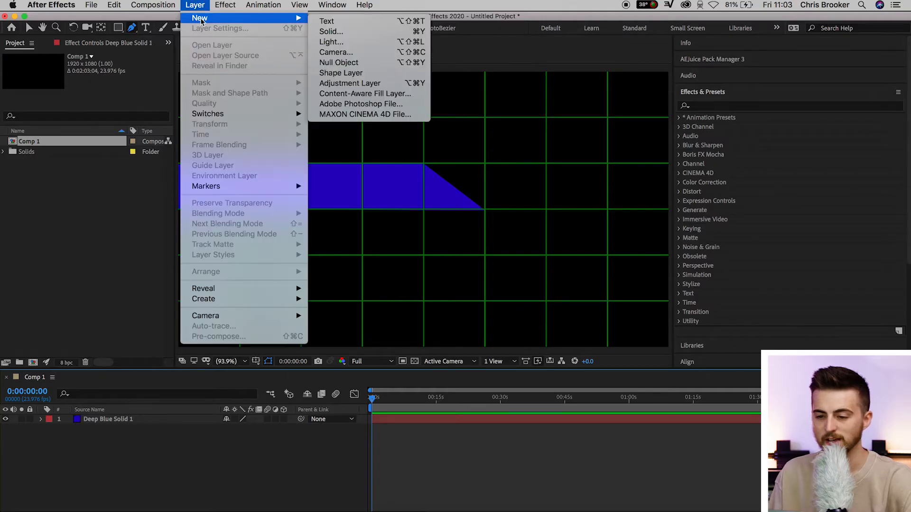
{"action": "left_click", "coordinate": [335, 31]}
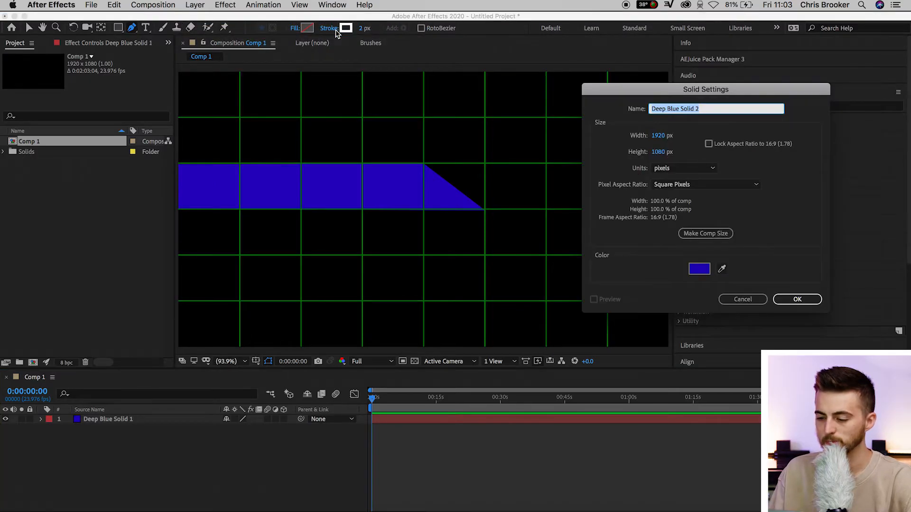
{"action": "key", "text": "Return"}
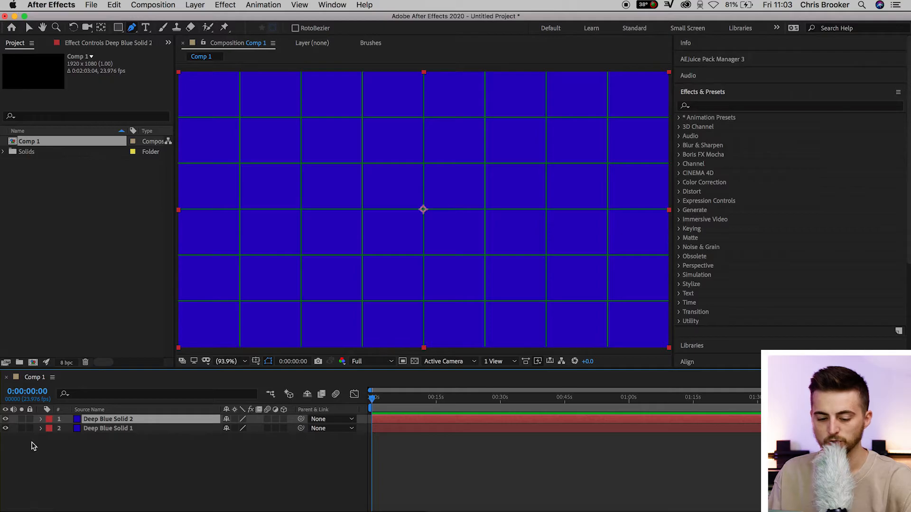
{"action": "left_click", "coordinate": [6, 420]}
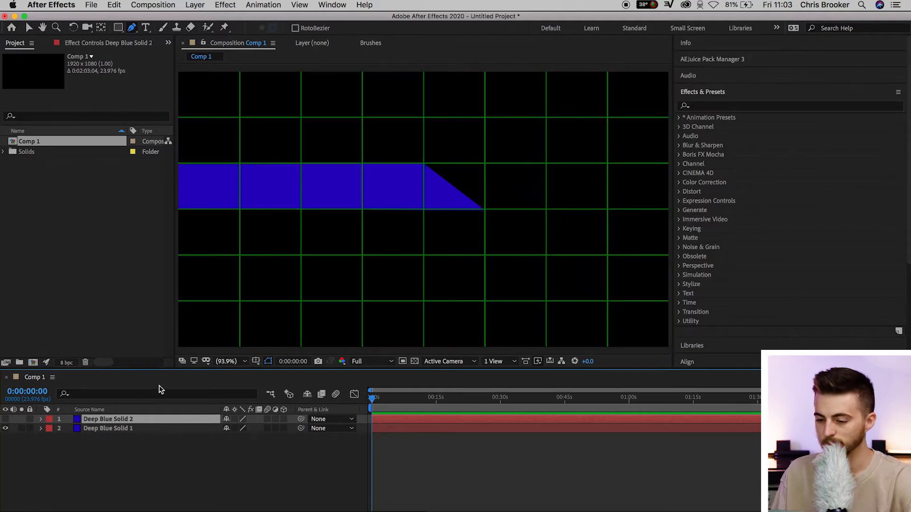
Mask the hidden solid into a short block with a slanted left side in the bar's grid row, one grid column past the bar, and show the layer.
{"action": "left_click", "coordinate": [486, 164]}
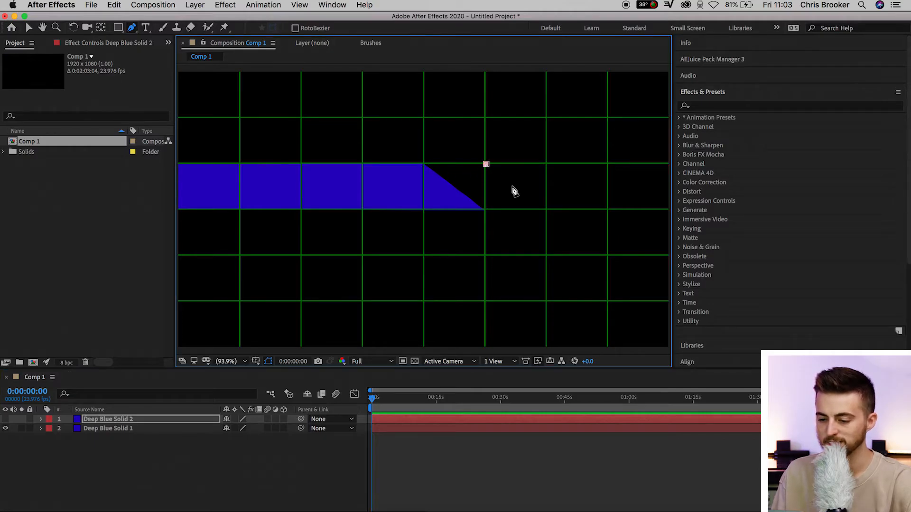
{"action": "left_click", "coordinate": [547, 210]}
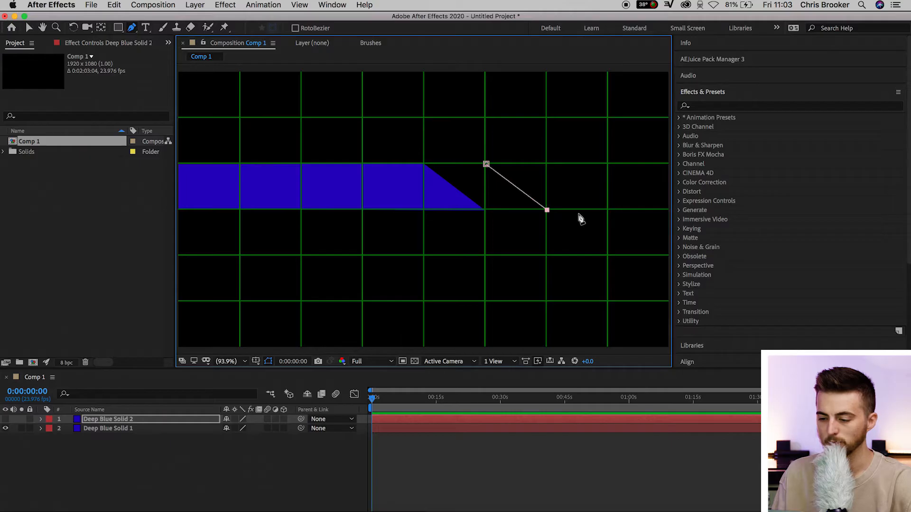
{"action": "left_click", "coordinate": [609, 210]}
{"action": "left_click", "coordinate": [608, 164]}
{"action": "left_click", "coordinate": [486, 164]}
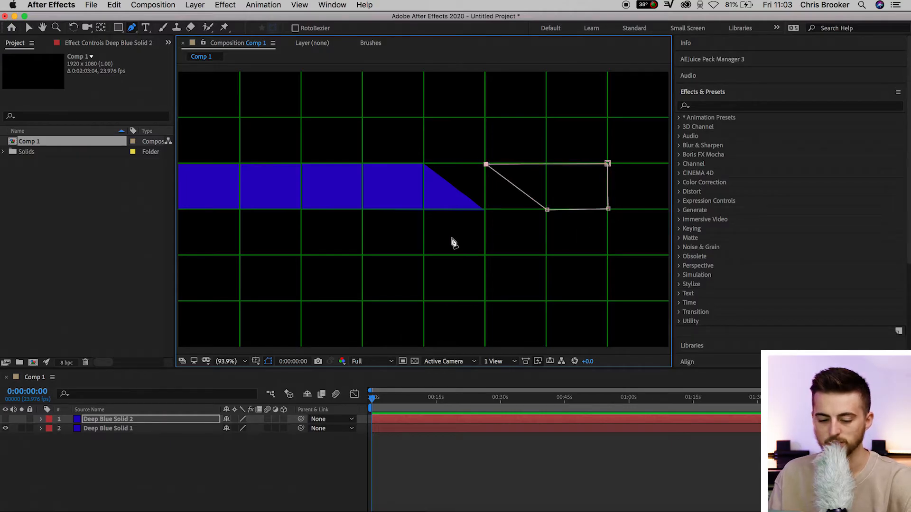
{"action": "left_click", "coordinate": [5, 419]}
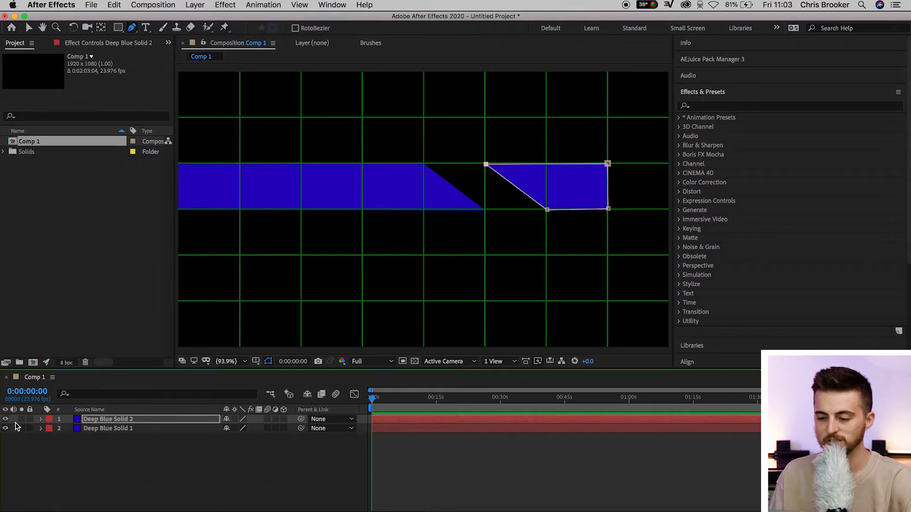
{"action": "left_click", "coordinate": [61, 456]}
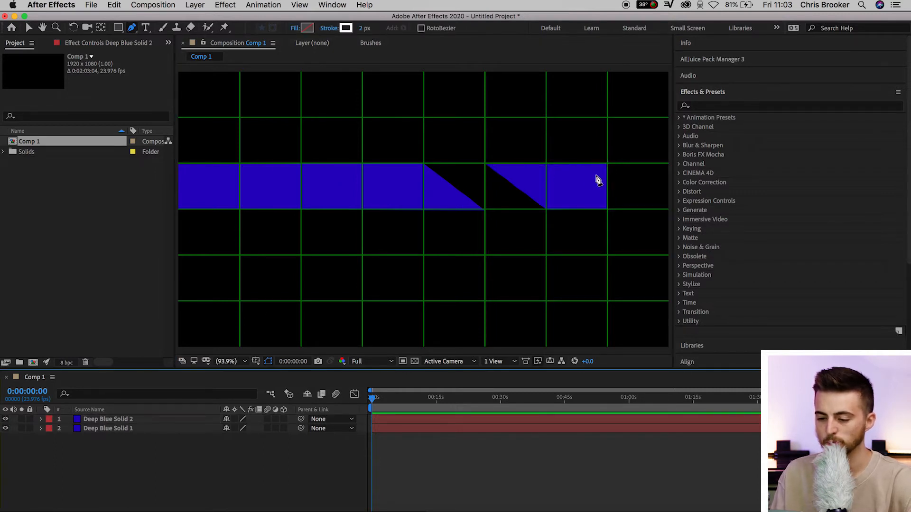
Move the short slanted block toward the long bar by setting its position to 749, 540, leaving a narrow diagonal gap.
{"action": "left_click", "coordinate": [130, 421]}
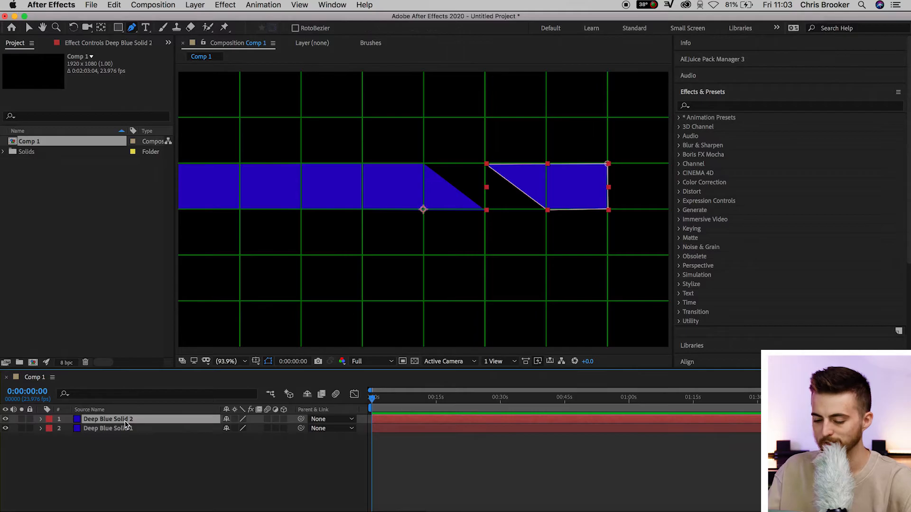
{"action": "key", "text": "p"}
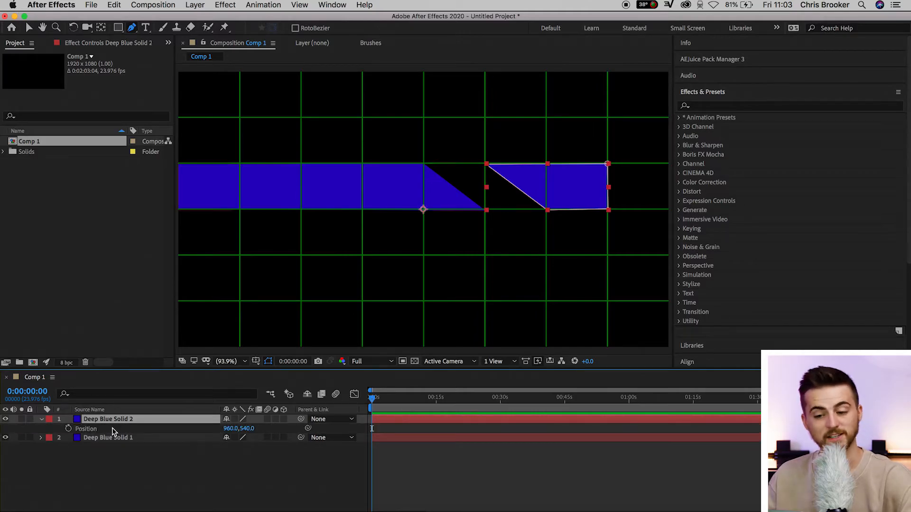
{"action": "left_click_drag", "start_coordinate": [230, 429], "coordinate": [127, 438]}
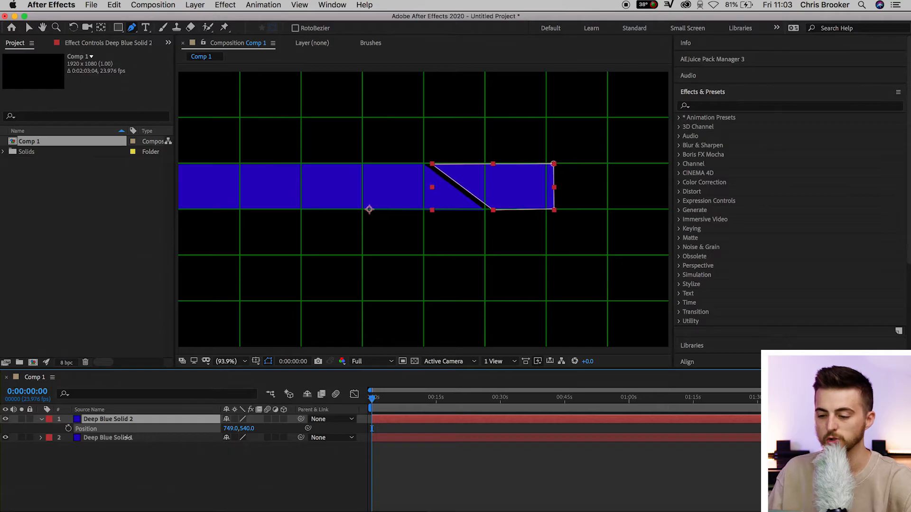
{"action": "left_click", "coordinate": [480, 484]}
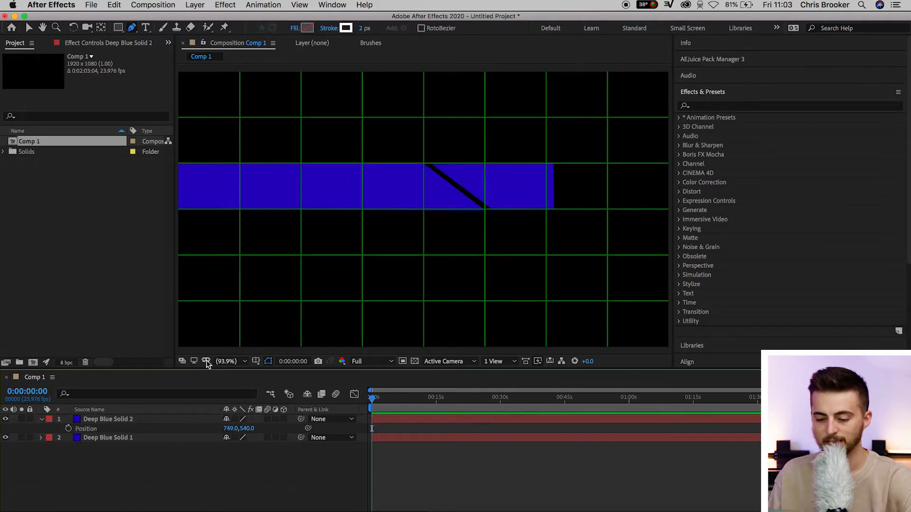
Turn off the grid overlay in the composition view and switch to the Selection tool.
{"action": "left_click", "coordinate": [256, 361]}
{"action": "left_click", "coordinate": [270, 382]}
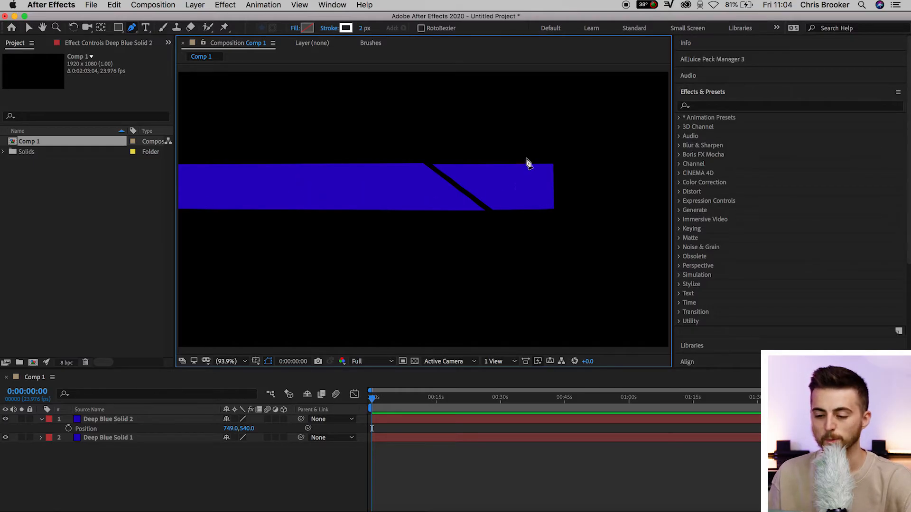
{"action": "key", "text": "v"}
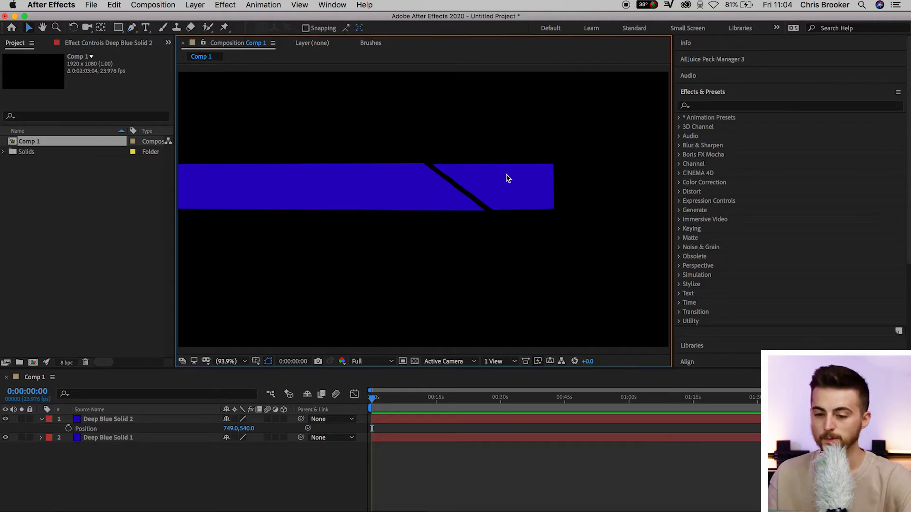
Add a text layer reading "NEWS" over the short block and set its font size to 84 px.
{"action": "left_click", "coordinate": [145, 27]}
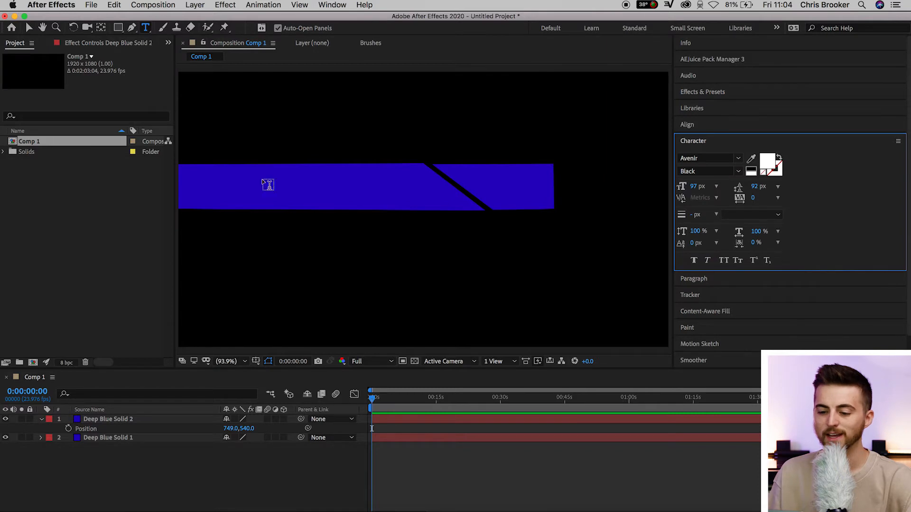
{"action": "left_click", "coordinate": [496, 177]}
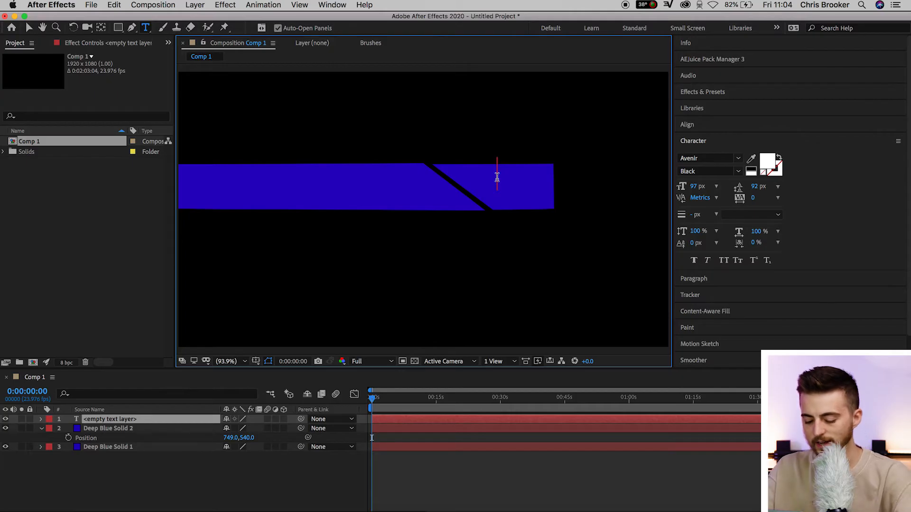
{"action": "type", "text": "NEWS"}
{"action": "key", "text": "super+a"}
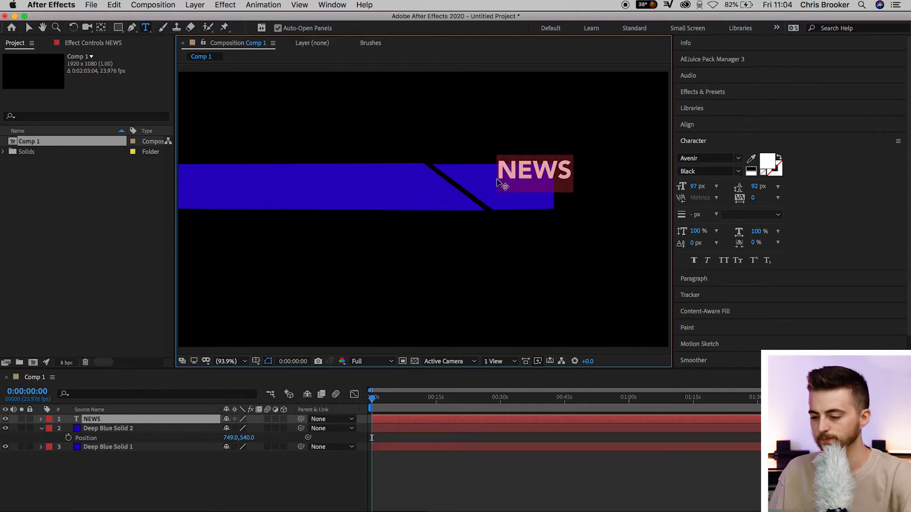
{"action": "left_click_drag", "start_coordinate": [697, 187], "coordinate": [689, 187]}
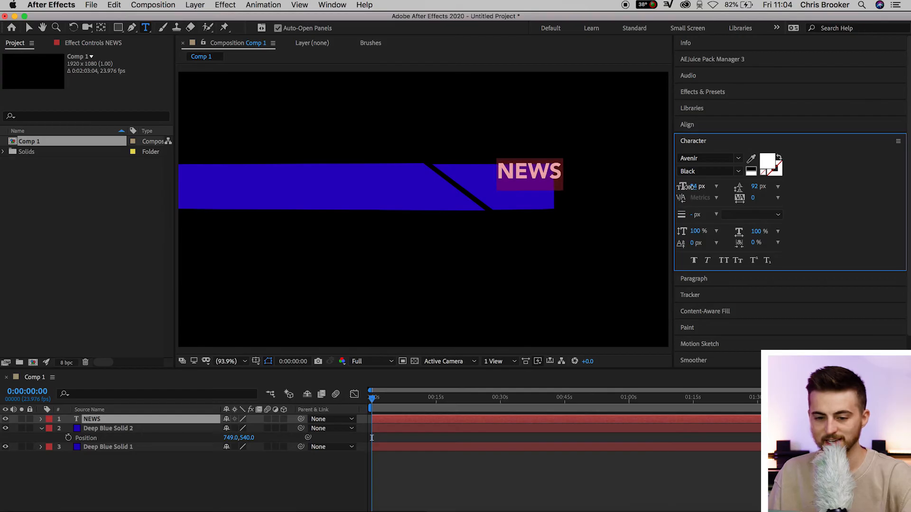
Move the NEWS text so it sits inside the short block, and deselect it.
{"action": "left_click", "coordinate": [29, 27]}
{"action": "left_click_drag", "start_coordinate": [541, 177], "coordinate": [526, 190]}
{"action": "left_click", "coordinate": [513, 488]}
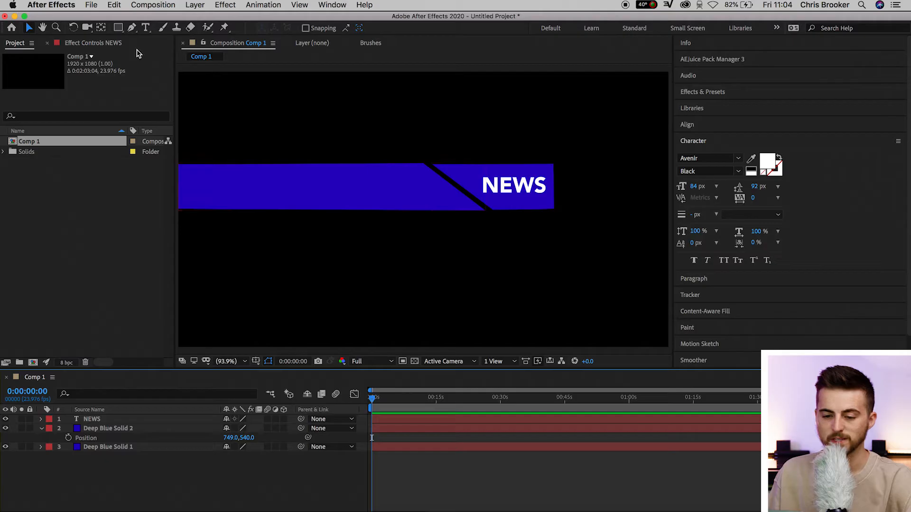
Add the text "BREAKING NEWS" at 46 px and place it in the upper-left corner of the long bar.
{"action": "left_click", "coordinate": [145, 27]}
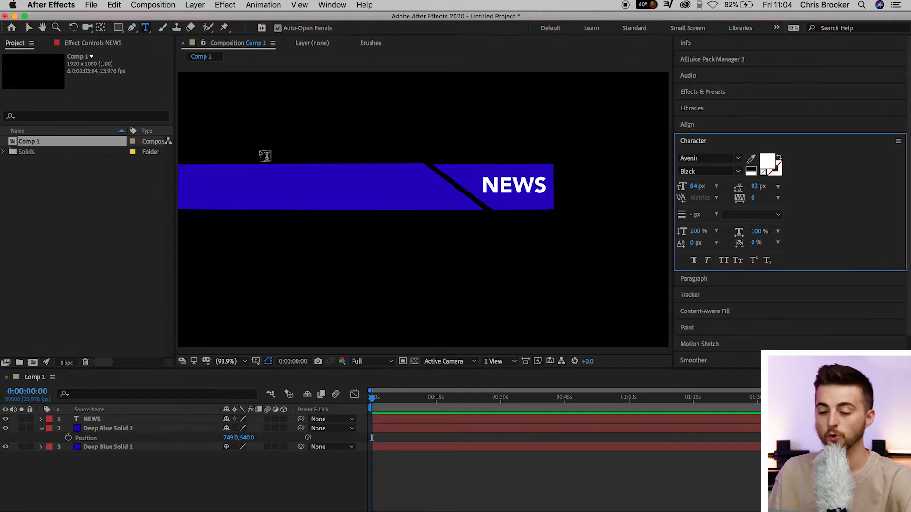
{"action": "left_click", "coordinate": [263, 178]}
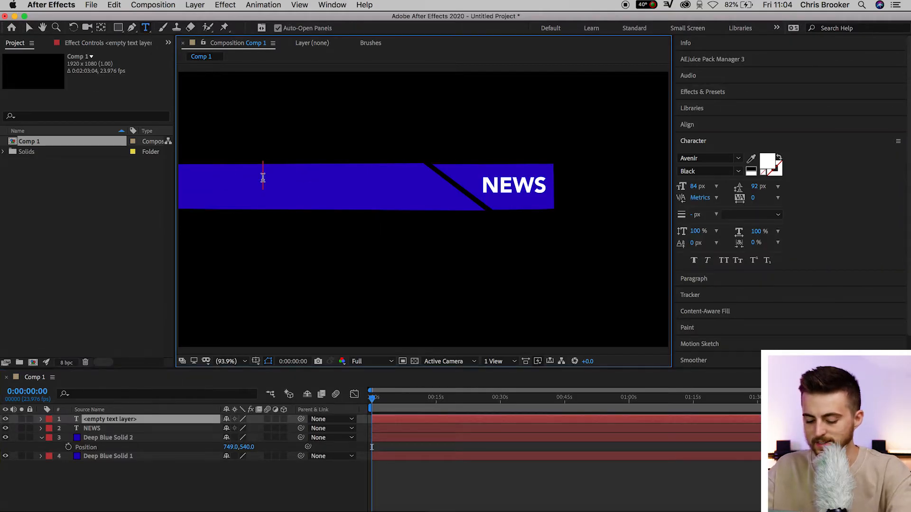
{"action": "type", "text": "BREK"}
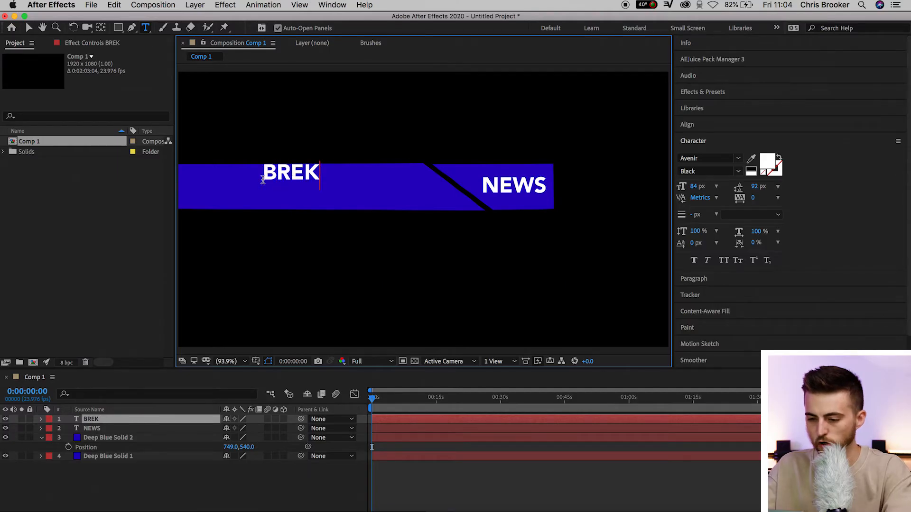
{"action": "type", "text": "AKING NEW"}
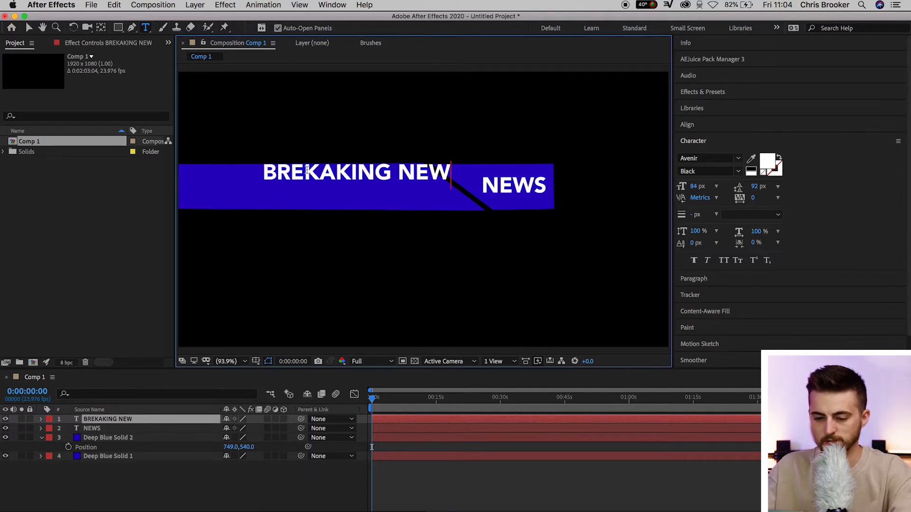
{"action": "key", "text": "BackSpace"}
{"action": "key", "text": "super+a"}
{"action": "left_click", "coordinate": [435, 172]}
{"action": "type", "text": "S"}
{"action": "key", "text": "super+a"}
{"action": "left_click_drag", "start_coordinate": [695, 186], "coordinate": [672, 186]}
{"action": "left_click", "coordinate": [29, 27]}
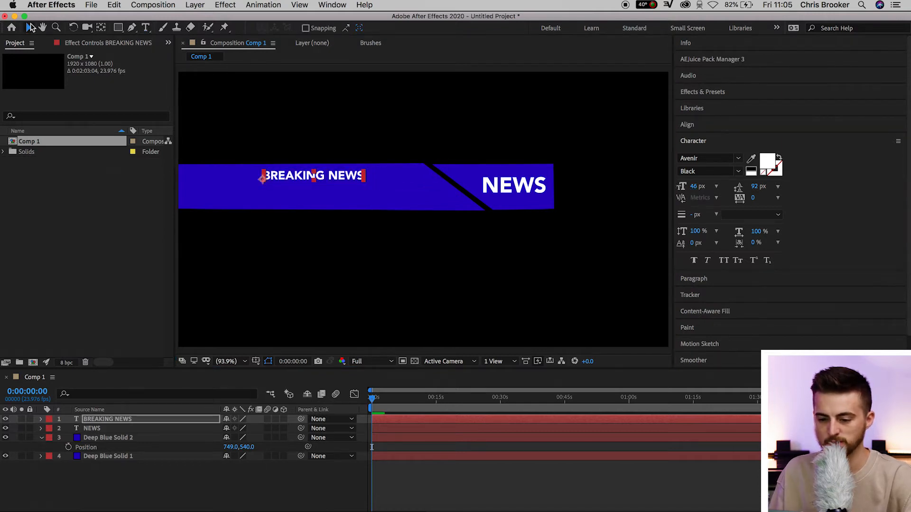
{"action": "left_click_drag", "start_coordinate": [331, 179], "coordinate": [253, 176]}
Add the text "THIS TUTORIAL IS COOL!" at 65 px and align it directly below BREAKING NEWS in the long bar.
{"action": "left_click", "coordinate": [146, 27]}
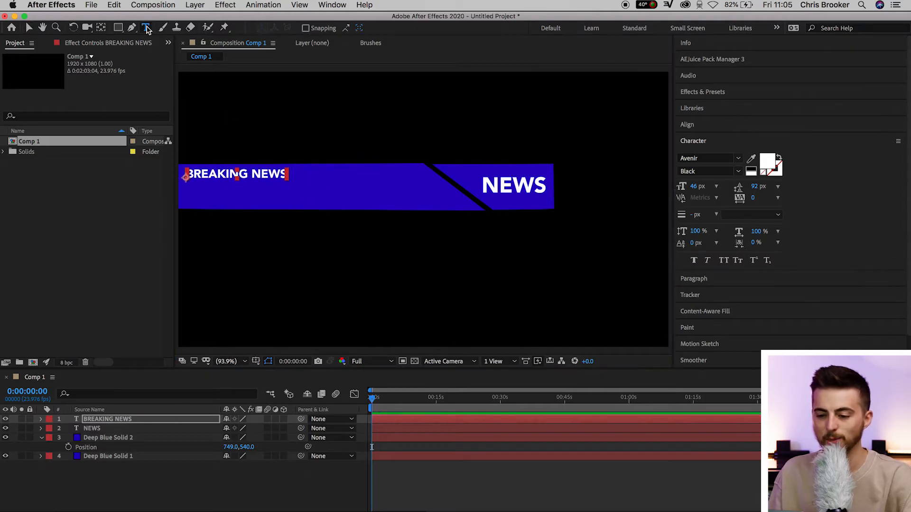
{"action": "left_click", "coordinate": [321, 121]}
{"action": "type", "text": "THIS TUTORIAL IS COOL!"}
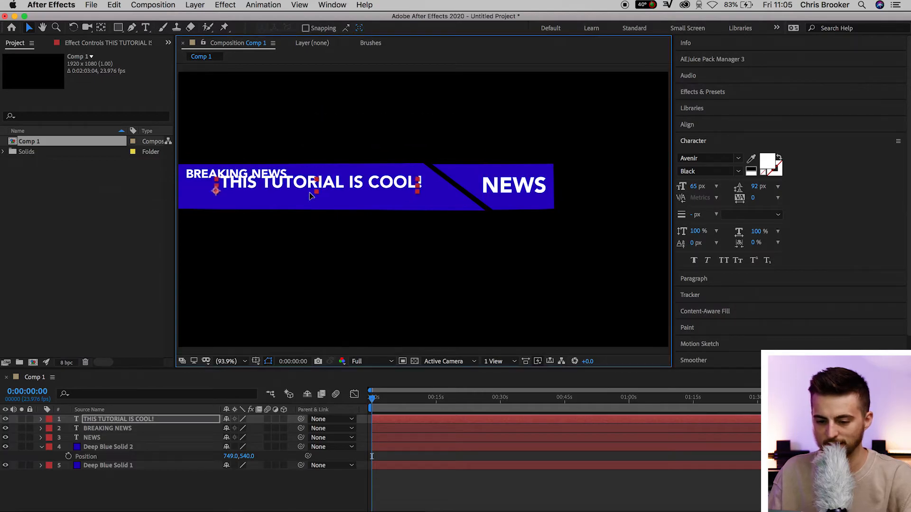
{"action": "left_click_drag", "start_coordinate": [310, 196], "coordinate": [292, 189]}
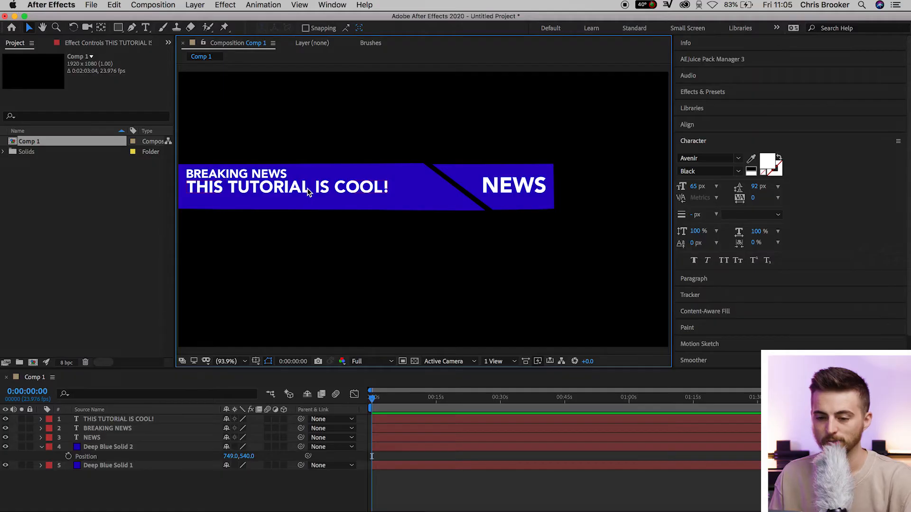
Create a new solid layer in dark blue, hex 10005A, at the composition's full size of 1920 x 1080 px.
{"action": "left_click", "coordinate": [194, 6]}
{"action": "mouse_move", "coordinate": [218, 19]}
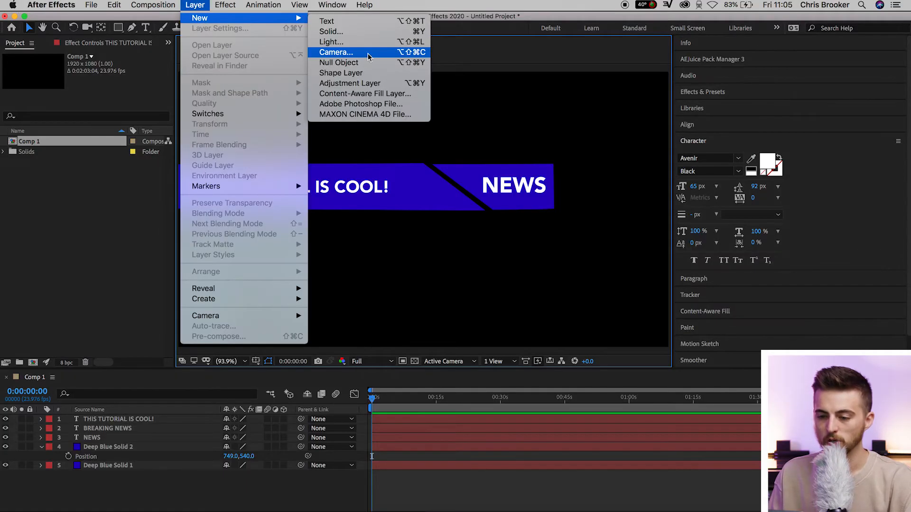
{"action": "left_click", "coordinate": [333, 31]}
{"action": "left_click", "coordinate": [700, 269]}
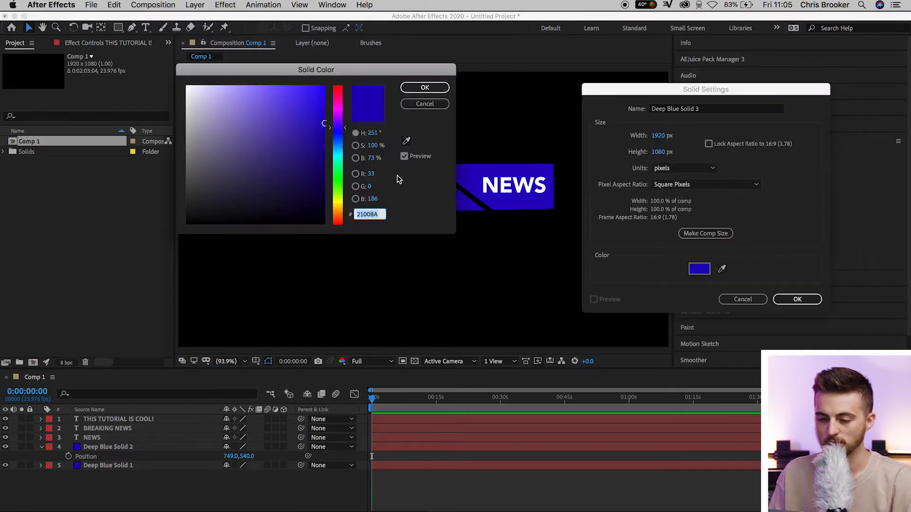
{"action": "mouse_move", "coordinate": [296, 158]}
{"action": "left_mouse_down"}
{"action": "mouse_move", "coordinate": [324, 164]}
{"action": "mouse_move", "coordinate": [329, 179]}
{"action": "left_mouse_up"}
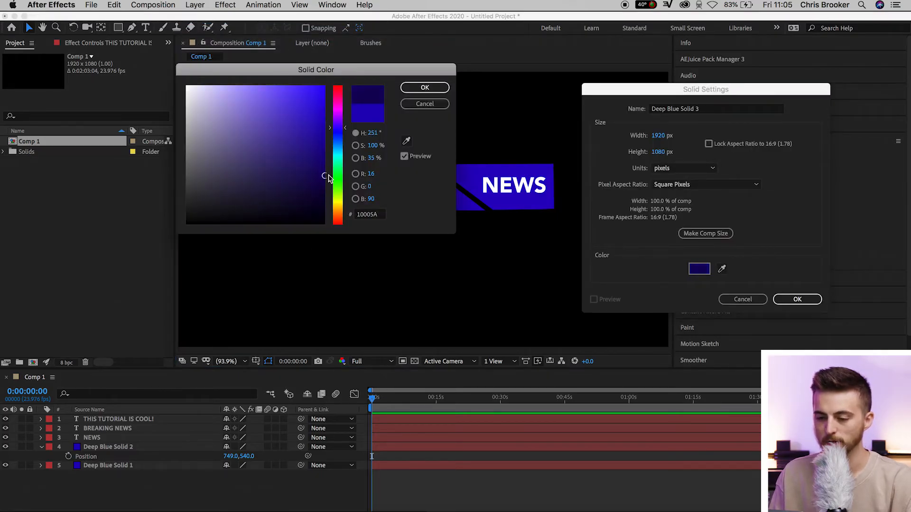
{"action": "left_click", "coordinate": [412, 89]}
{"action": "left_click", "coordinate": [802, 299]}
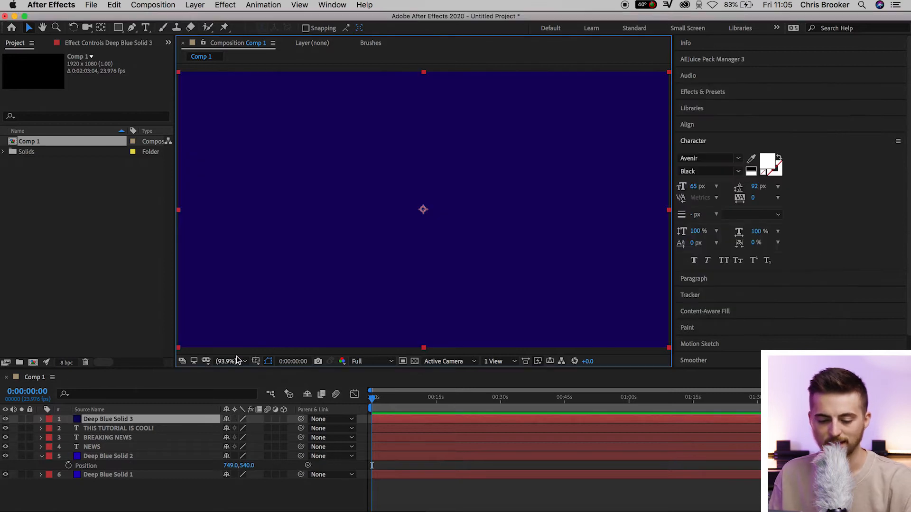
With the dark blue solid temporarily hidden, draw a thin slanted-end Pen mask on it along the long bar's lower edge, and show the layer again.
{"action": "left_click", "coordinate": [6, 420]}
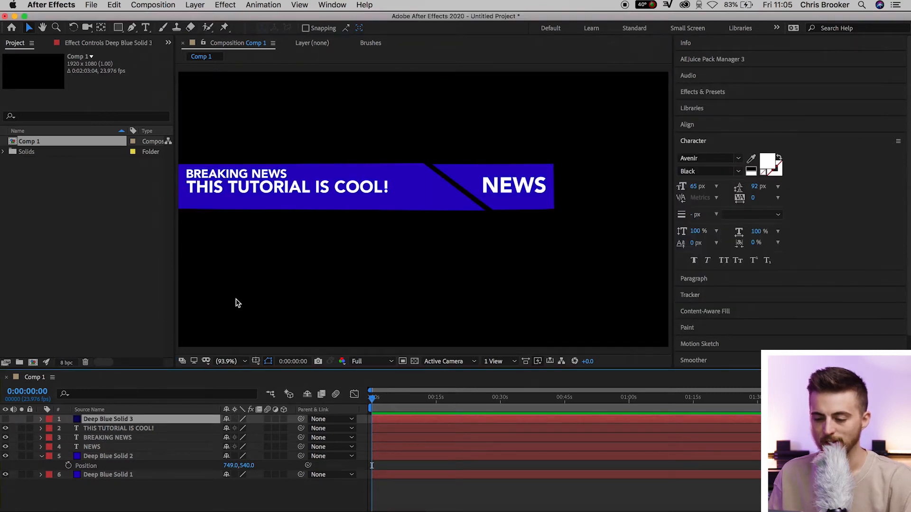
{"action": "scroll", "coordinate": [279, 266], "scroll_direction": "up", "scroll_amount": 1}
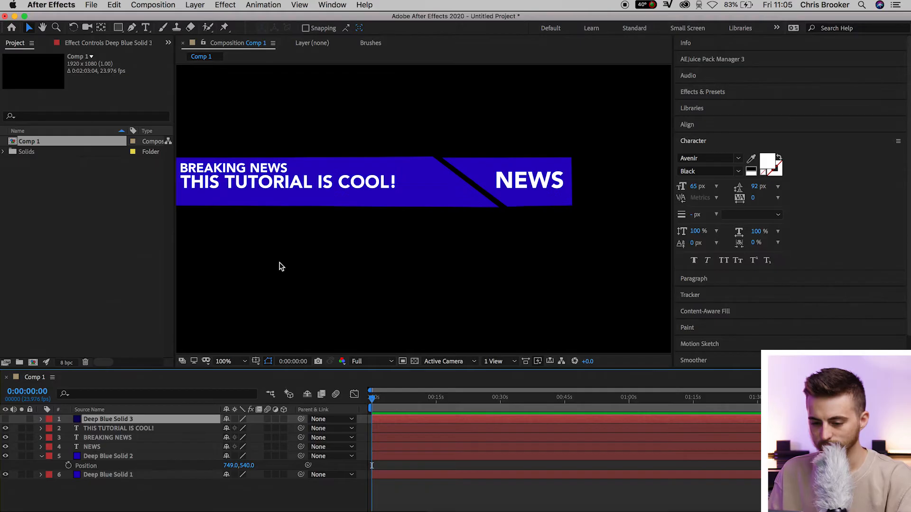
{"action": "key", "text": "space"}
{"action": "left_click_drag", "start_coordinate": [288, 249], "coordinate": [370, 261]}
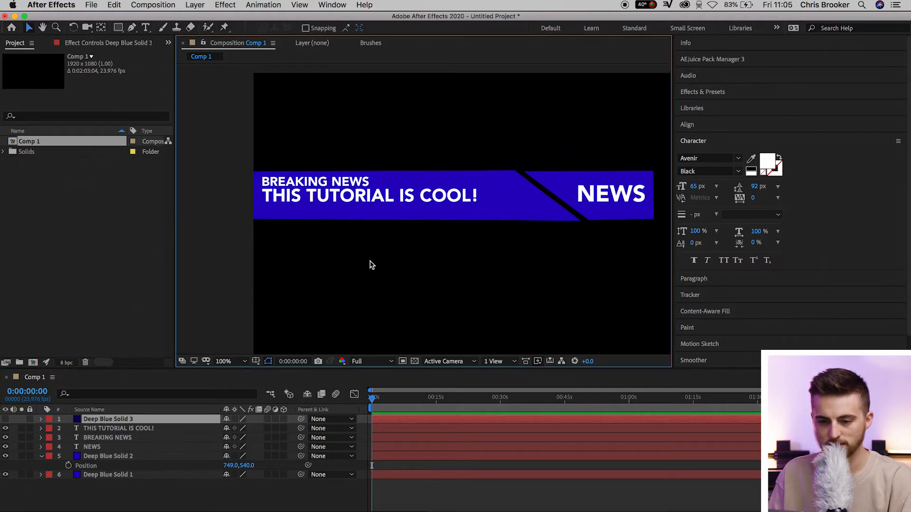
{"action": "left_click", "coordinate": [133, 28]}
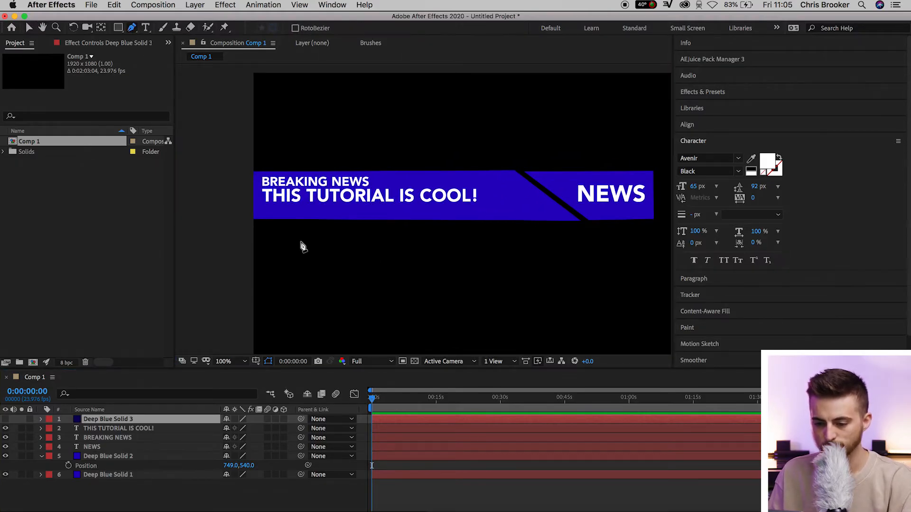
{"action": "left_click", "coordinate": [249, 221]}
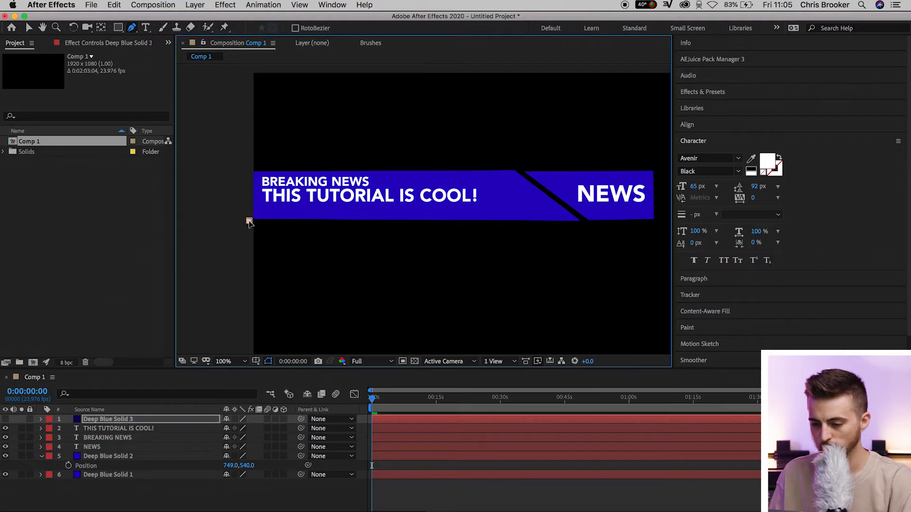
{"action": "left_click", "coordinate": [579, 222]}
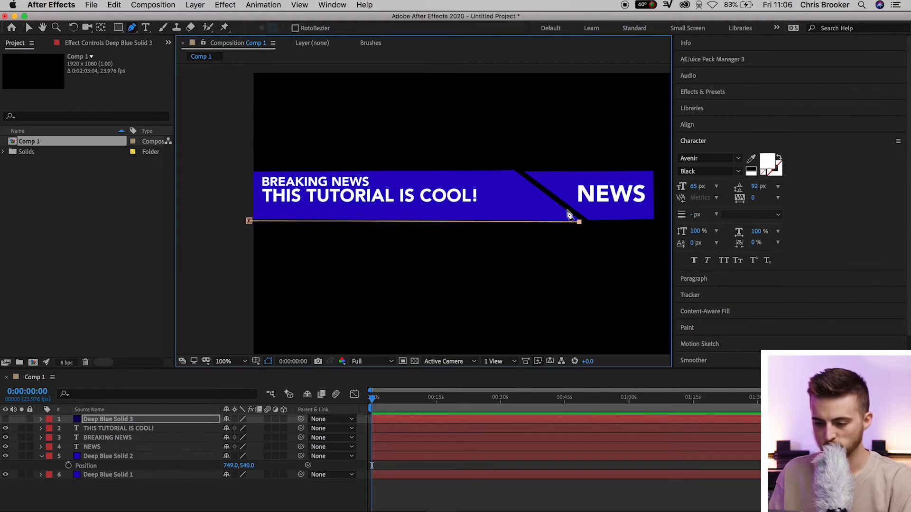
{"action": "left_click", "coordinate": [240, 208]}
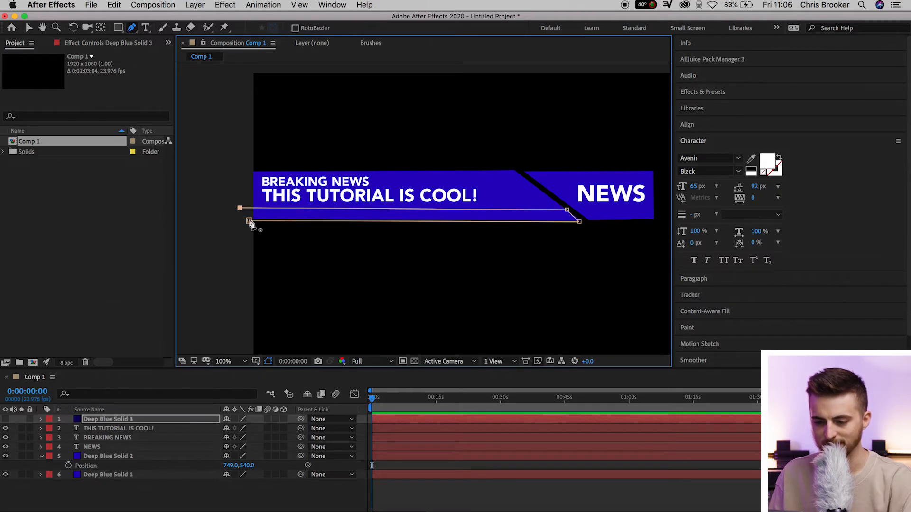
{"action": "left_click", "coordinate": [28, 27]}
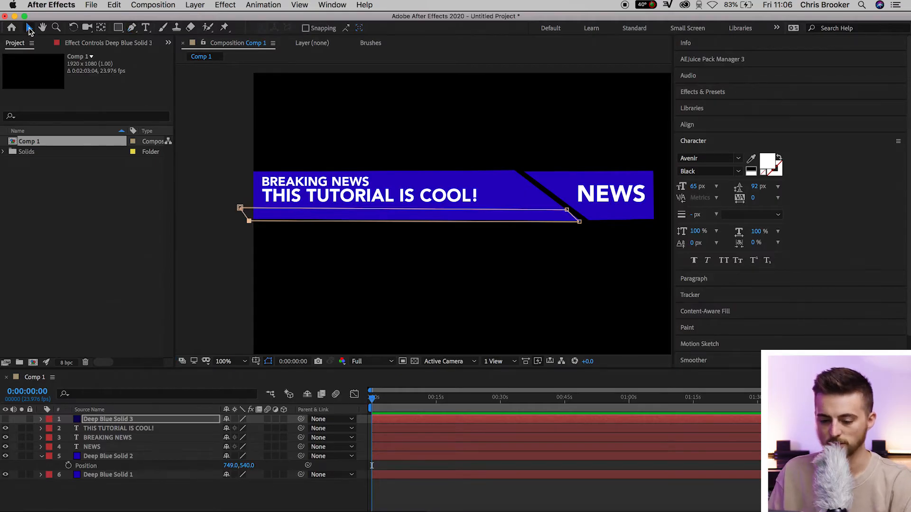
{"action": "left_click", "coordinate": [5, 419]}
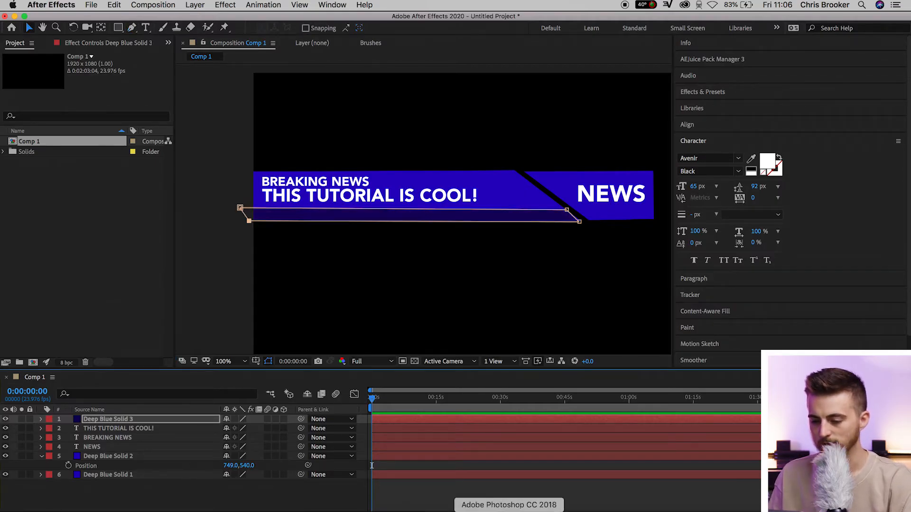
{"action": "left_click", "coordinate": [534, 498]}
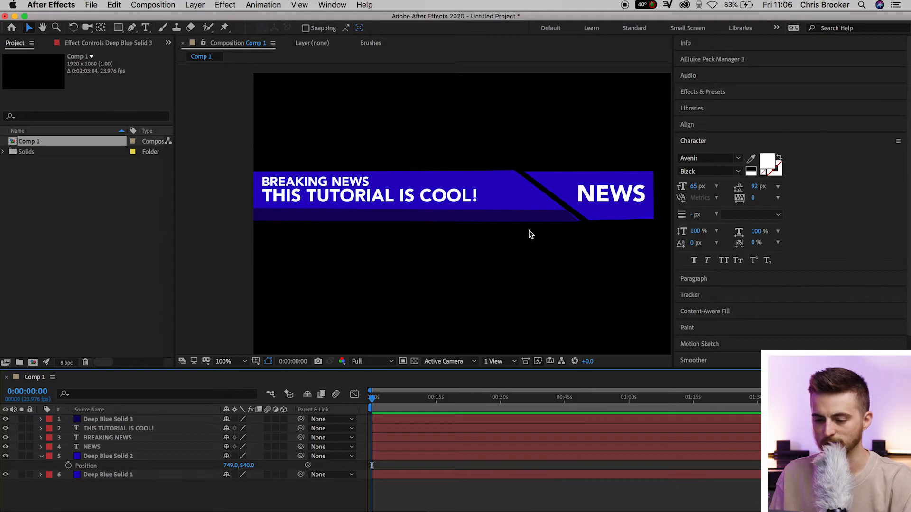
Adjust the dark strip's right-end mask points so they follow the long bar's slanted edge and lower corner exactly.
{"action": "scroll", "coordinate": [531, 232], "scroll_direction": "up", "scroll_amount": 3}
{"action": "key", "text": "space"}
{"action": "left_click_drag", "start_coordinate": [588, 207], "coordinate": [152, 303]}
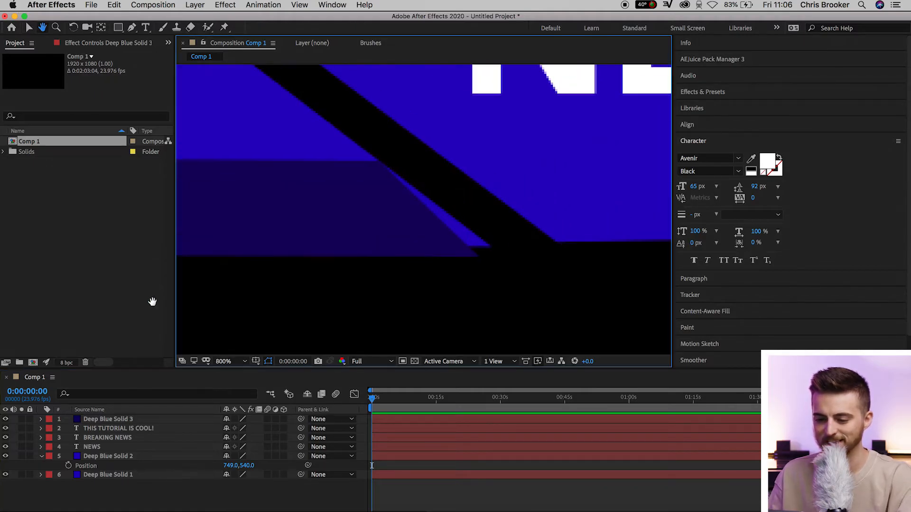
{"action": "left_click_drag", "start_coordinate": [444, 276], "coordinate": [415, 276]}
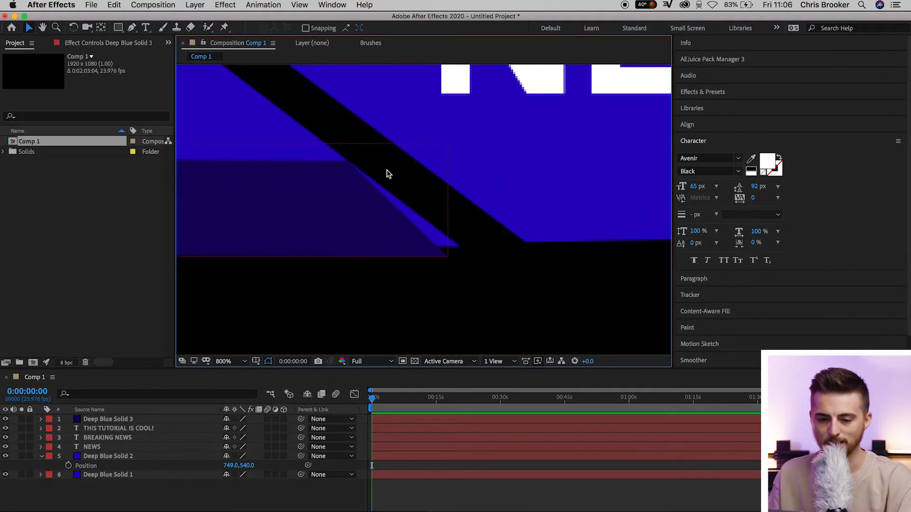
{"action": "left_click", "coordinate": [304, 229]}
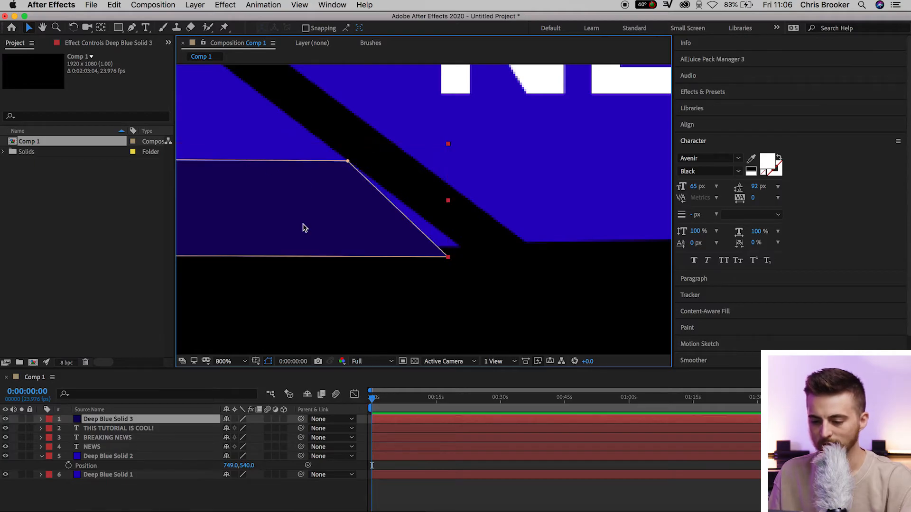
{"action": "left_click_drag", "start_coordinate": [450, 260], "coordinate": [459, 248]}
{"action": "left_click", "coordinate": [349, 163]}
{"action": "left_click", "coordinate": [364, 304]}
{"action": "left_click", "coordinate": [302, 82]}
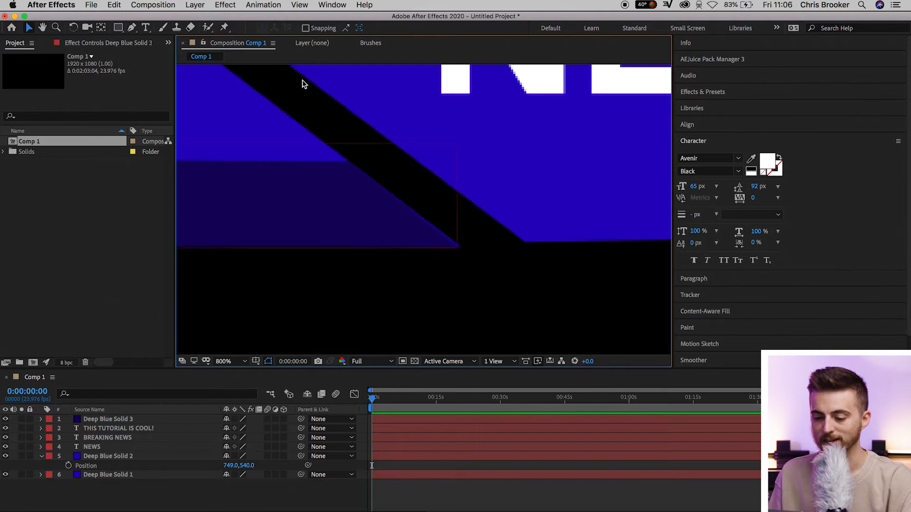
{"action": "left_click", "coordinate": [400, 233]}
{"action": "left_click_drag", "start_coordinate": [457, 248], "coordinate": [459, 249]}
{"action": "key", "text": "space"}
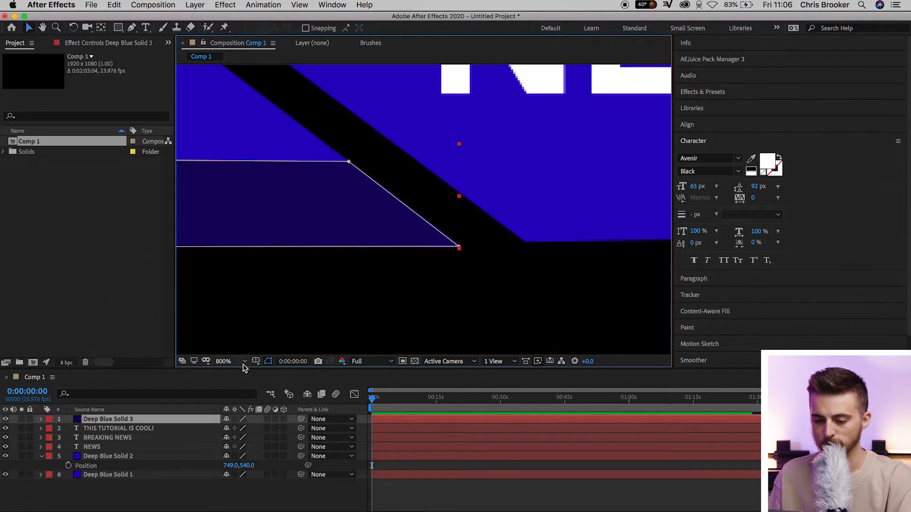
Lower the dark strip's upper-left mask point slightly to level its top edge, and deselect the layer.
{"action": "left_click", "coordinate": [242, 363]}
{"action": "left_click", "coordinate": [256, 189]}
{"action": "left_click", "coordinate": [522, 510]}
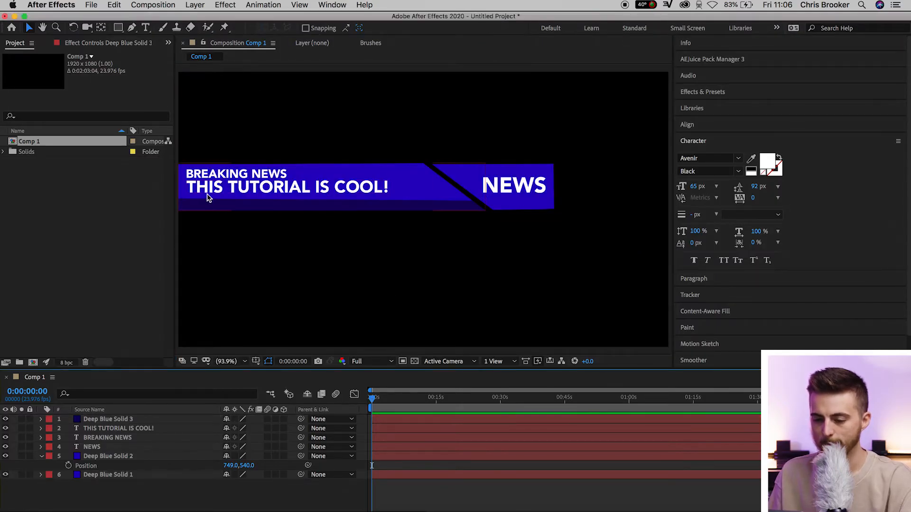
{"action": "scroll", "coordinate": [207, 193], "scroll_direction": "up", "scroll_amount": 1}
{"action": "scroll", "coordinate": [206, 193], "scroll_direction": "up", "scroll_amount": 2}
{"action": "key", "text": "space"}
{"action": "left_click_drag", "start_coordinate": [230, 199], "coordinate": [482, 216]}
{"action": "left_click", "coordinate": [457, 230]}
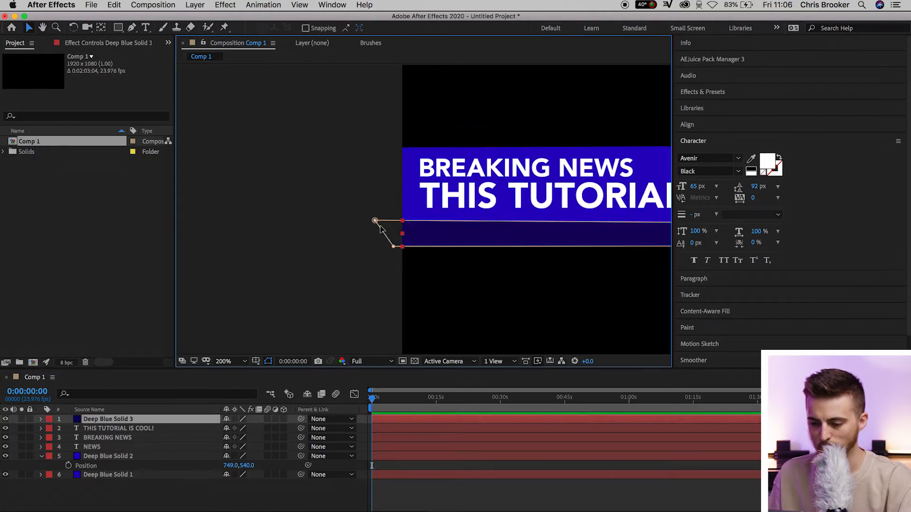
{"action": "left_click_drag", "start_coordinate": [375, 221], "coordinate": [375, 224]}
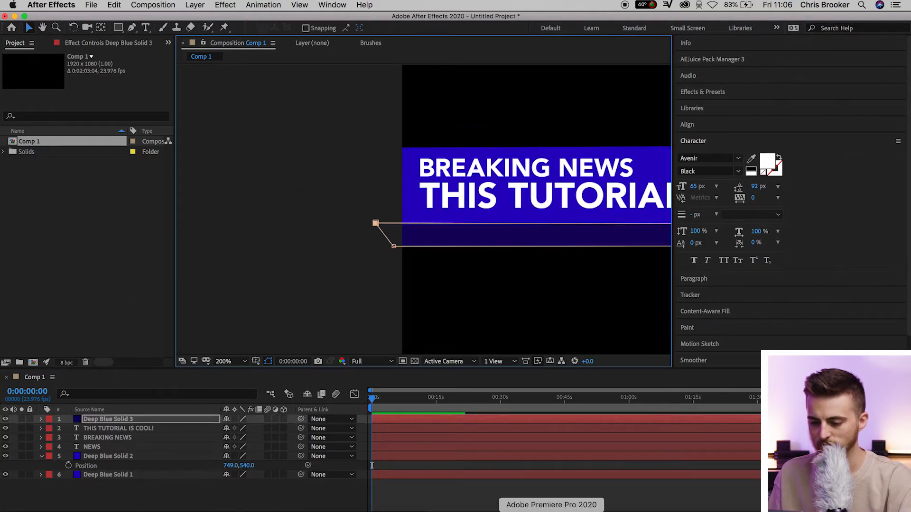
{"action": "key", "text": "space"}
{"action": "left_click_drag", "start_coordinate": [499, 262], "coordinate": [259, 256]}
{"action": "left_click", "coordinate": [353, 102]}
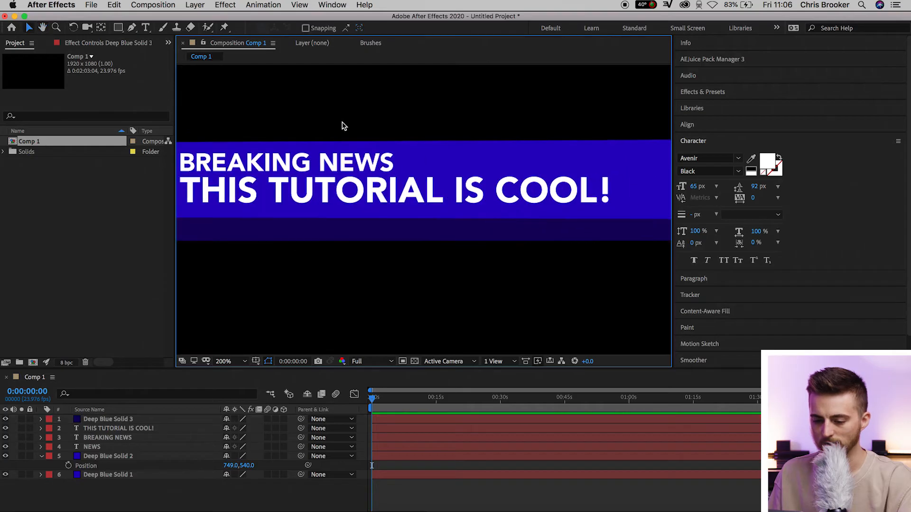
Add a 33 px text layer reading "THIS TUTORIAL IS AWESOME SUBSCRIBE TO THIS YOUTUBE CHANNEL; YOUTUBE IS FUN!" over the dark strip.
{"action": "key", "text": "shift+slash"}
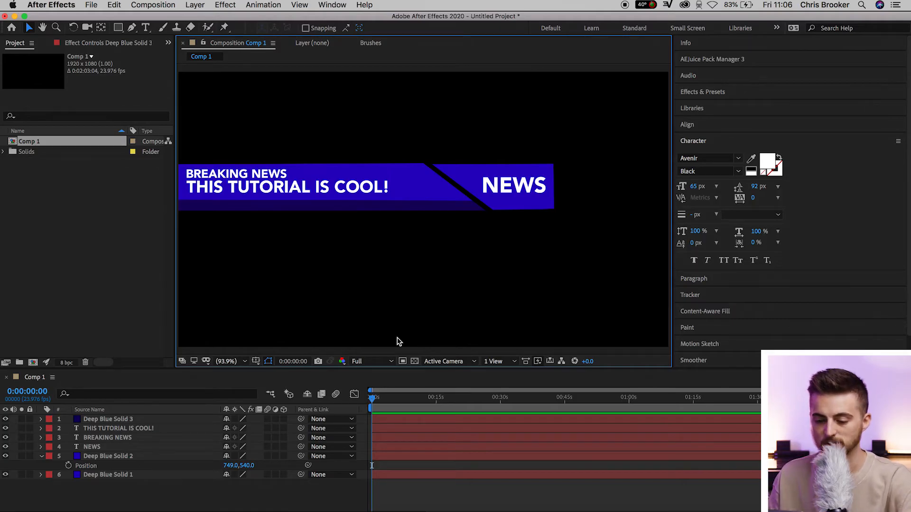
{"action": "left_click", "coordinate": [145, 27]}
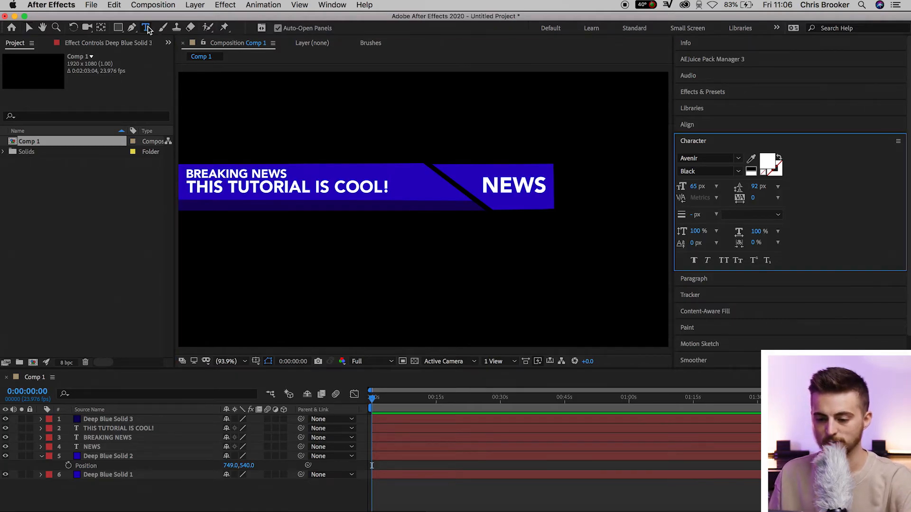
{"action": "left_click", "coordinate": [234, 245]}
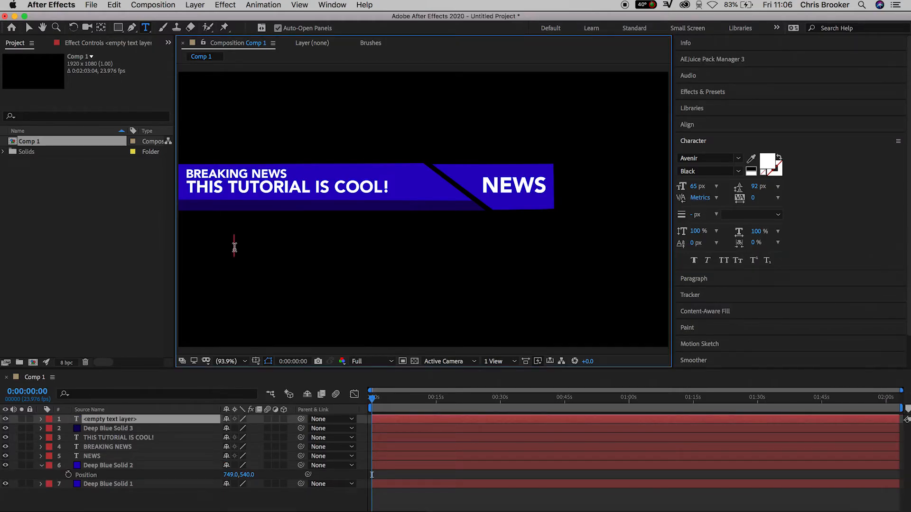
{"action": "type", "text": "THIS TUTORIAL IS AWESOME      SUBSCRIBE TO THIS YOUTUBE CHANNEL;      YOUTUBE IS FUN!"}
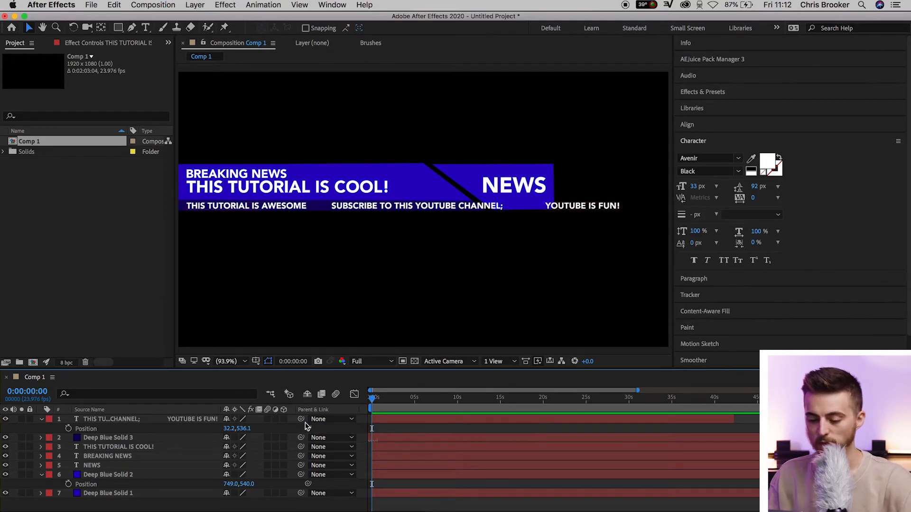
Shift the ticker text horizontally to position 1264.2, 536.1, past the strip's right end, and set a Position keyframe at 0:00:00:00.
{"action": "left_click", "coordinate": [409, 420]}
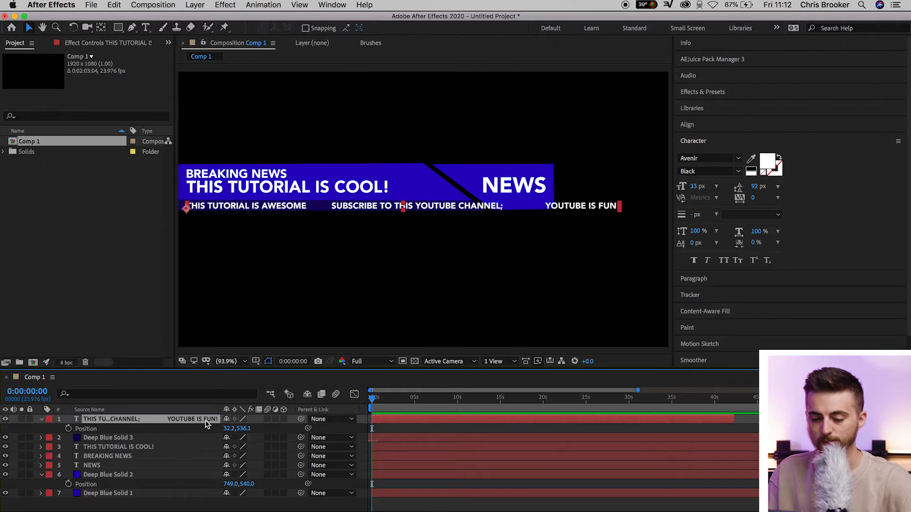
{"action": "left_click_drag", "start_coordinate": [229, 428], "coordinate": [815, 428]}
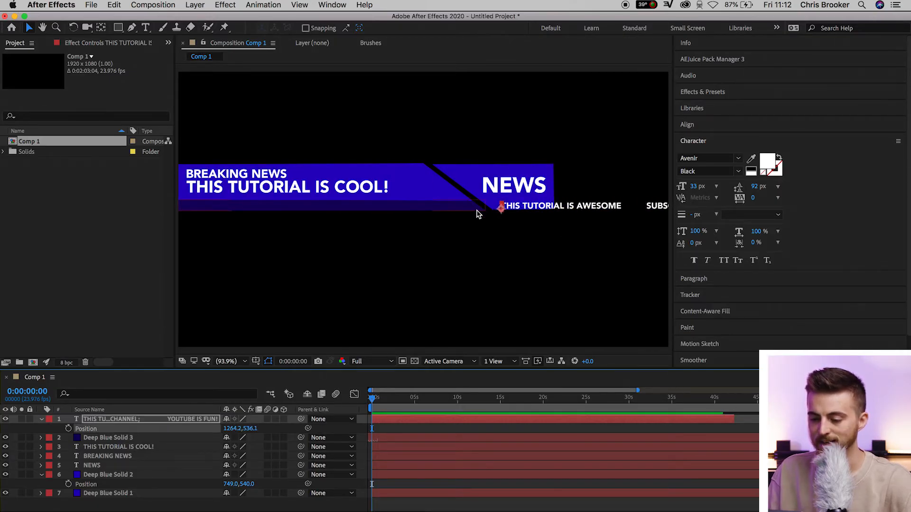
{"action": "left_click", "coordinate": [68, 429]}
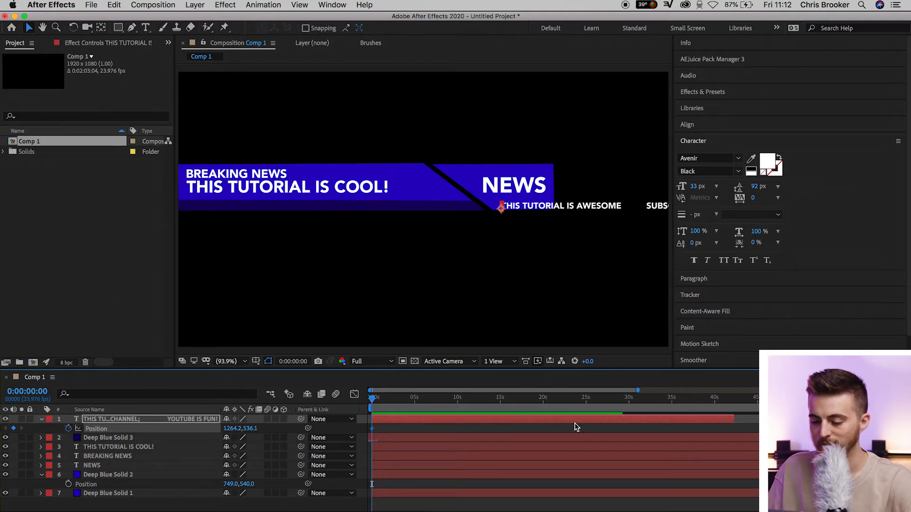
Add a Position keyframe at 0:00:19:23 with the ticker text moved left past the frame edge, and return to the first frame.
{"action": "left_click", "coordinate": [543, 400]}
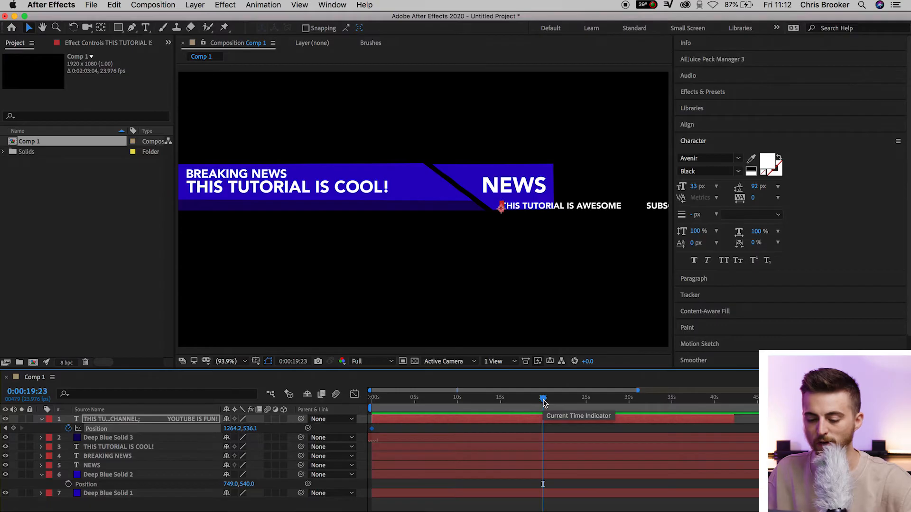
{"action": "left_click_drag", "start_coordinate": [231, 430], "coordinate": [1, 489]}
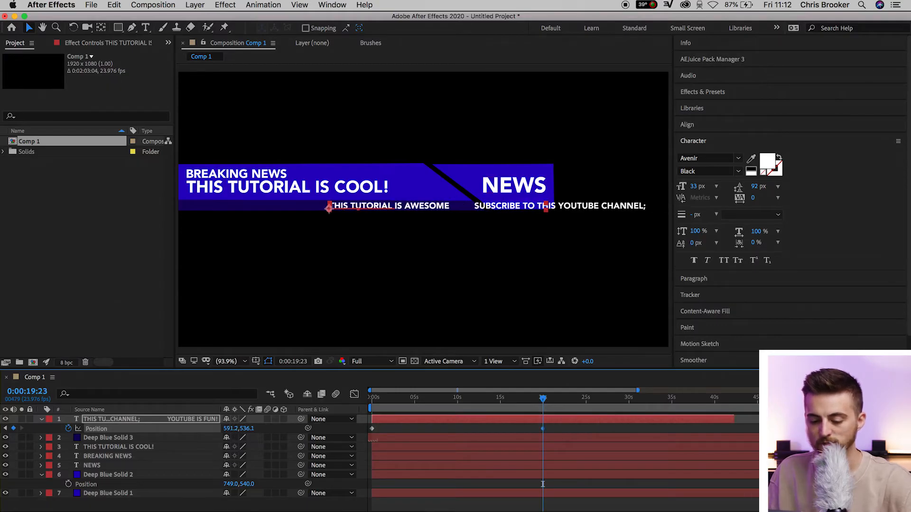
{"action": "left_click_drag", "start_coordinate": [230, 432], "coordinate": [146, 460]}
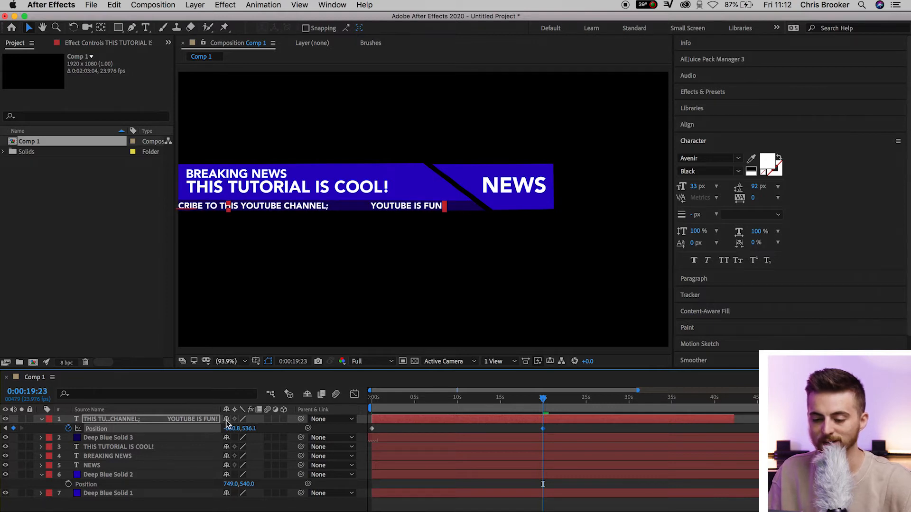
{"action": "left_click_drag", "start_coordinate": [226, 427], "coordinate": [38, 467]}
{"action": "left_click_drag", "start_coordinate": [522, 403], "coordinate": [248, 419]}
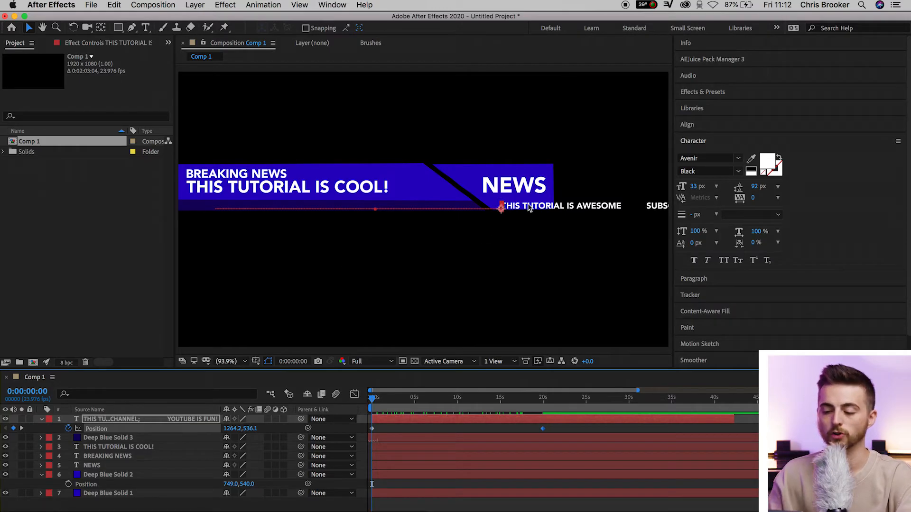
Draw a closed mask on the ticker text layer around the dark strip, with its slanted edge following the strip's angled end.
{"action": "left_click", "coordinate": [133, 28]}
{"action": "left_click", "coordinate": [179, 192]}
{"action": "left_click", "coordinate": [179, 217]}
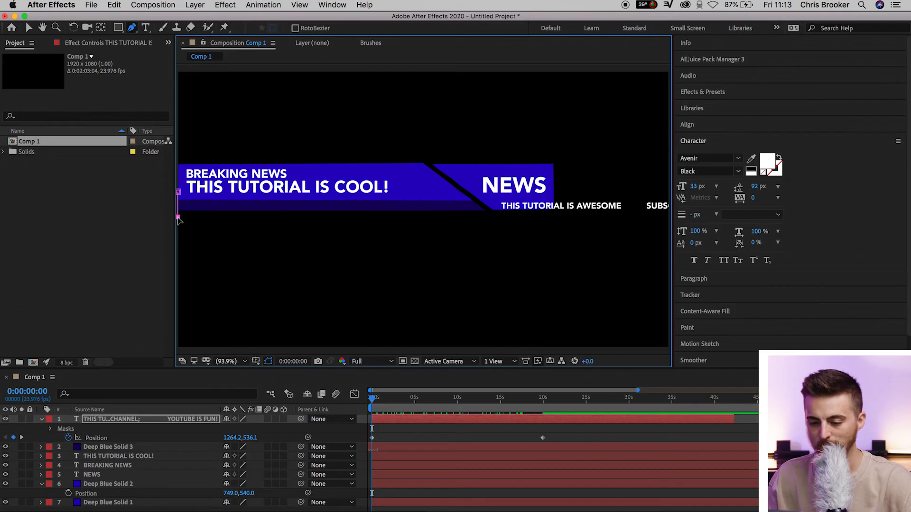
{"action": "left_click", "coordinate": [493, 219]}
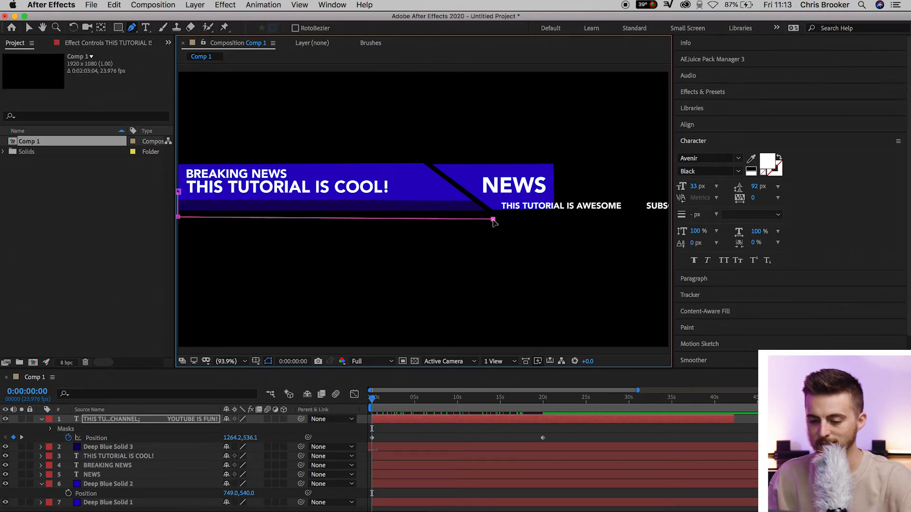
{"action": "scroll", "coordinate": [494, 221], "scroll_direction": "up", "scroll_amount": 5}
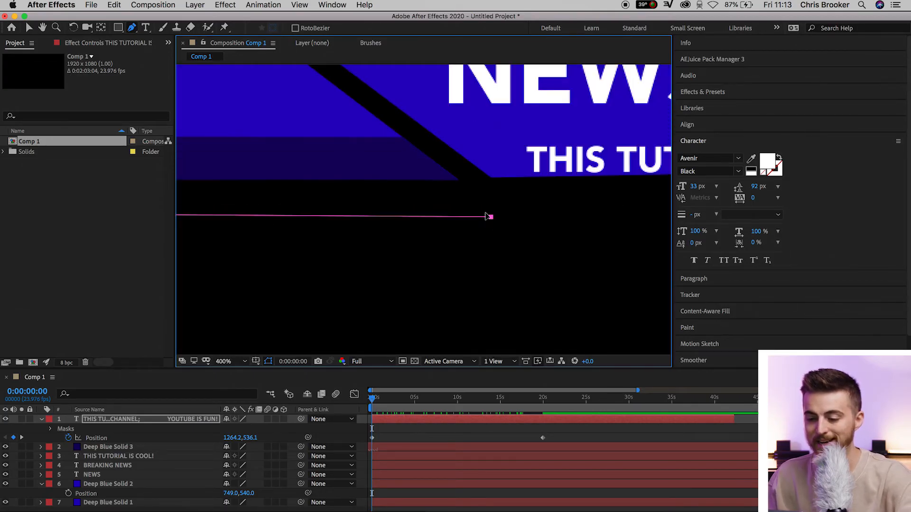
{"action": "scroll", "coordinate": [479, 223], "scroll_direction": "up", "scroll_amount": 3}
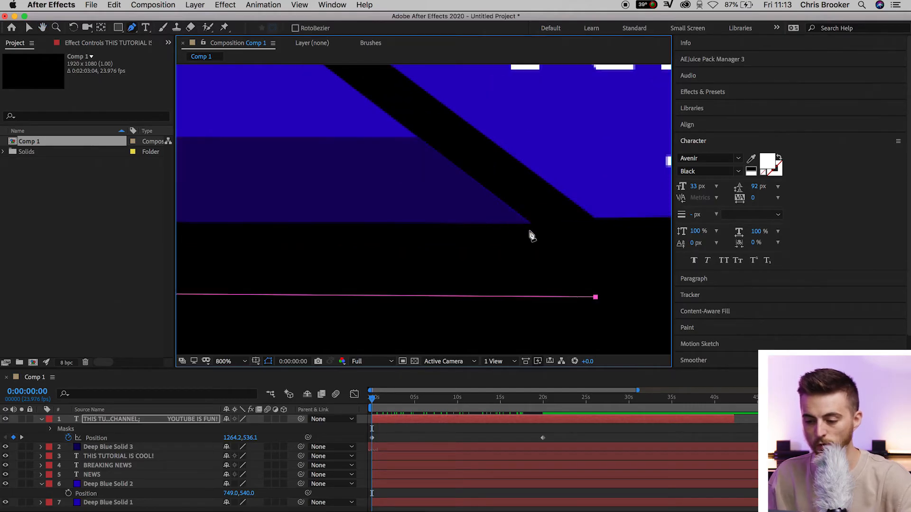
{"action": "left_click", "coordinate": [530, 224]}
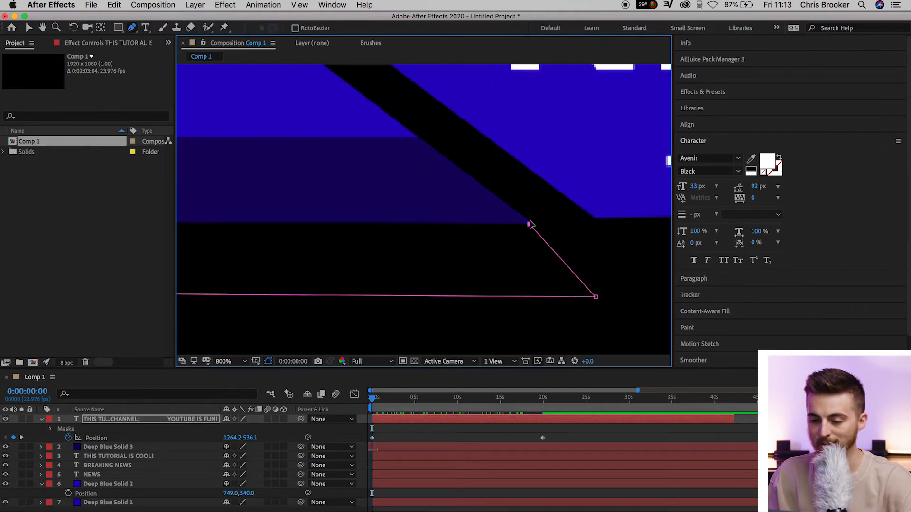
{"action": "left_click", "coordinate": [383, 110]}
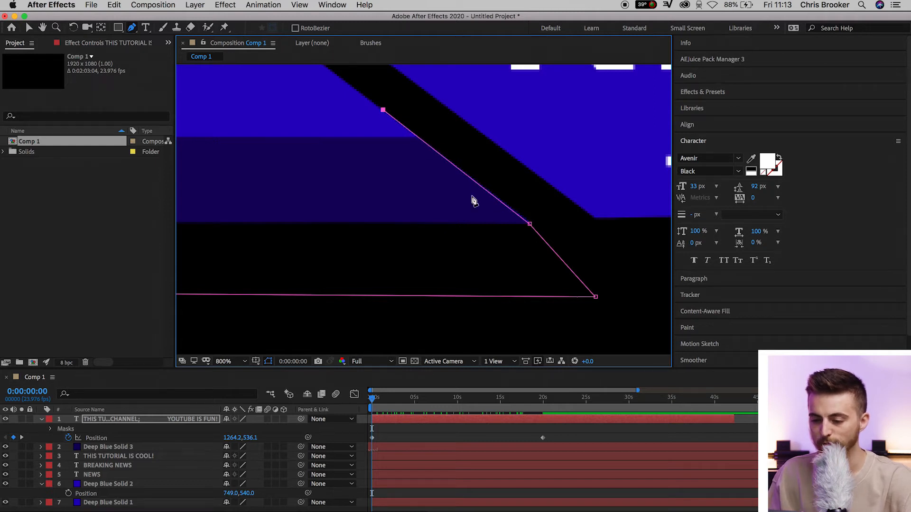
{"action": "left_click_drag", "start_coordinate": [410, 178], "coordinate": [494, 183]}
{"action": "scroll", "coordinate": [494, 183], "scroll_direction": "down", "scroll_amount": 4}
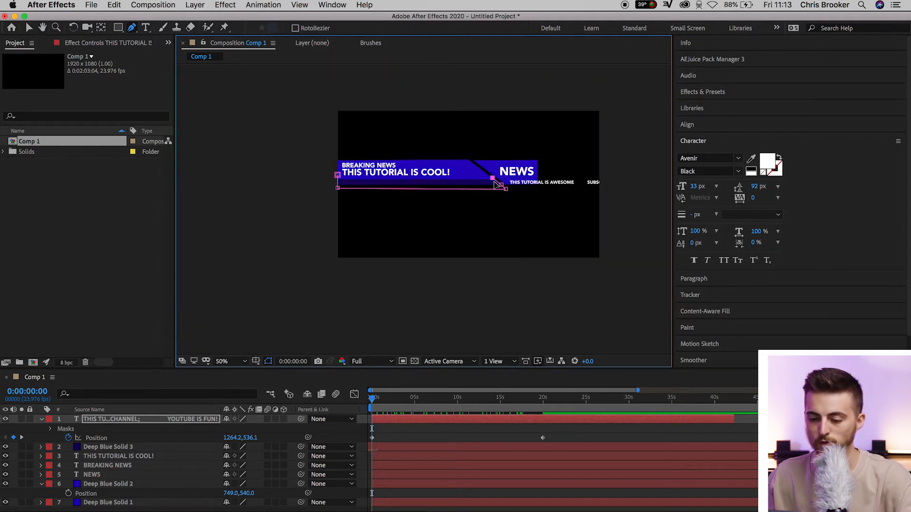
{"action": "left_click", "coordinate": [337, 176]}
{"action": "left_click", "coordinate": [232, 361]}
{"action": "left_click", "coordinate": [255, 182]}
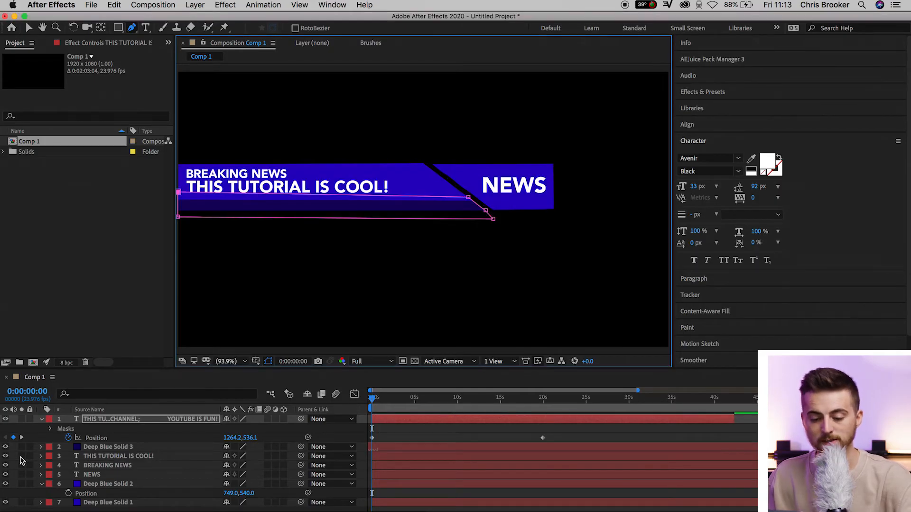
Reveal the ticker text's Mask 1 properties and set a Mask Path keyframe at 0:00:00:00.
{"action": "left_click", "coordinate": [50, 429]}
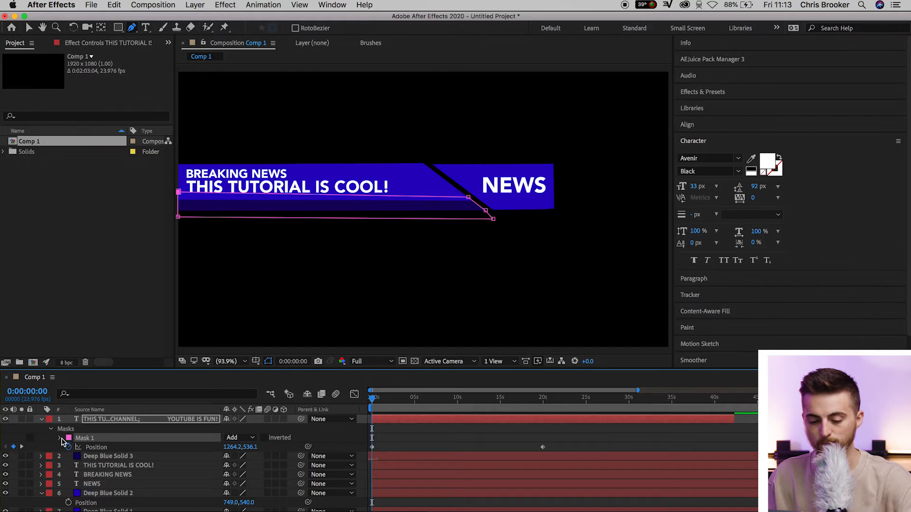
{"action": "left_click", "coordinate": [60, 438]}
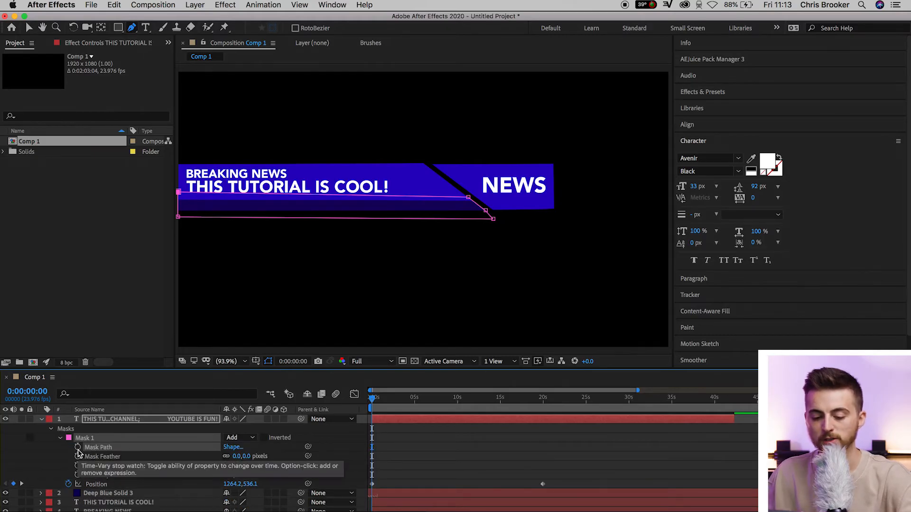
{"action": "left_click", "coordinate": [78, 447]}
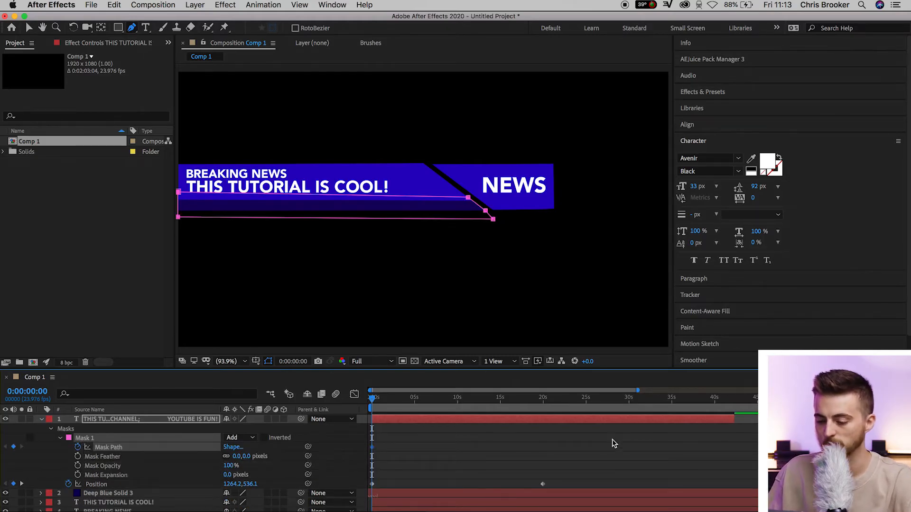
At 0:00:19:23, add a Mask Path keyframe with the whole mask moved back over the dark strip, aligned to its angled end.
{"action": "left_click", "coordinate": [542, 403]}
{"action": "key", "text": "equal"}
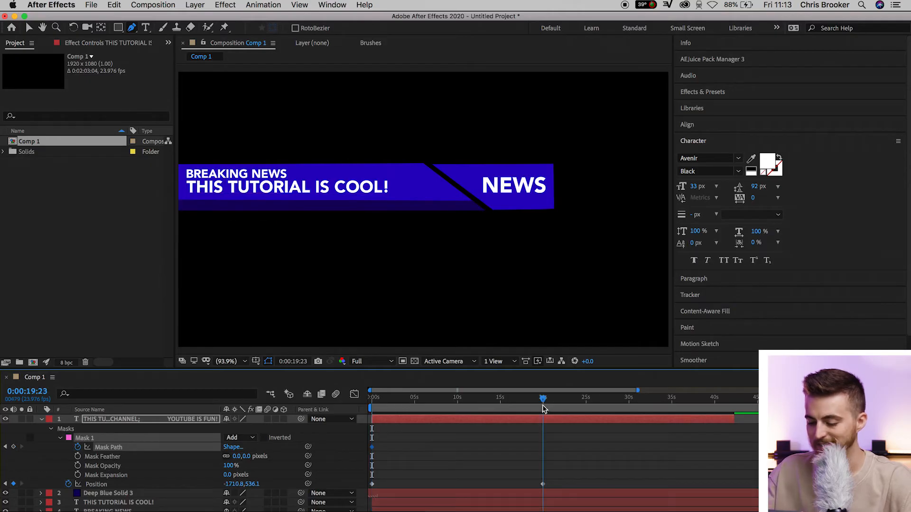
{"action": "key", "text": "equal"}
{"action": "left_click", "coordinate": [552, 407]}
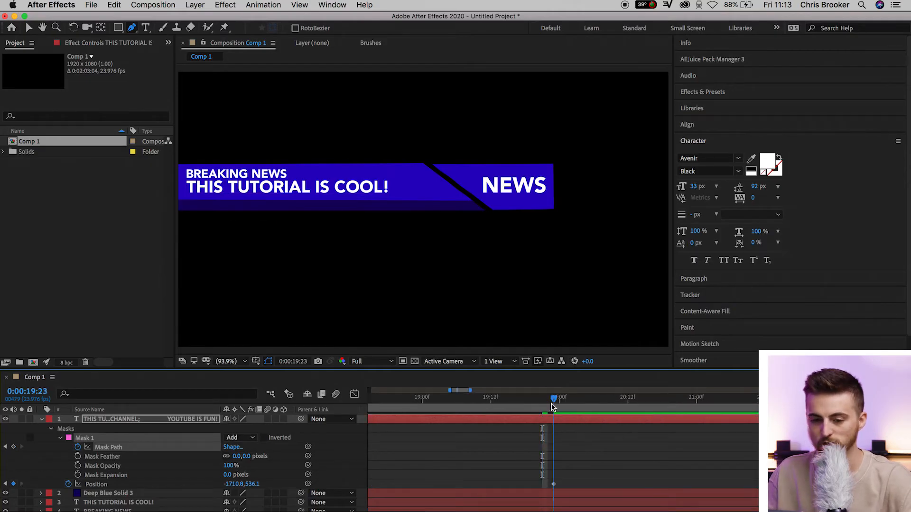
{"action": "key", "text": "v"}
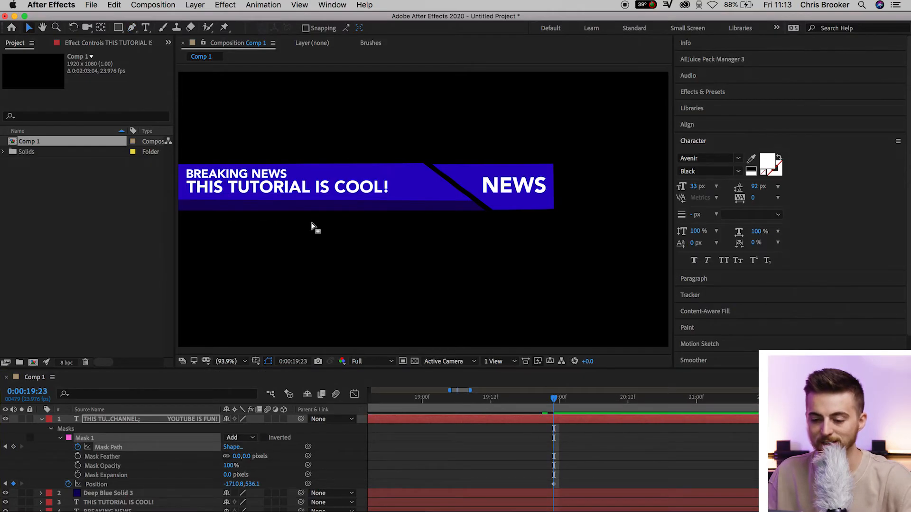
{"action": "scroll", "coordinate": [313, 227], "scroll_direction": "down", "scroll_amount": 6}
{"action": "left_click_drag", "start_coordinate": [234, 225], "coordinate": [330, 227]}
{"action": "scroll", "coordinate": [330, 227], "scroll_direction": "up", "scroll_amount": 2}
{"action": "scroll", "coordinate": [330, 227], "scroll_direction": "up", "scroll_amount": 8}
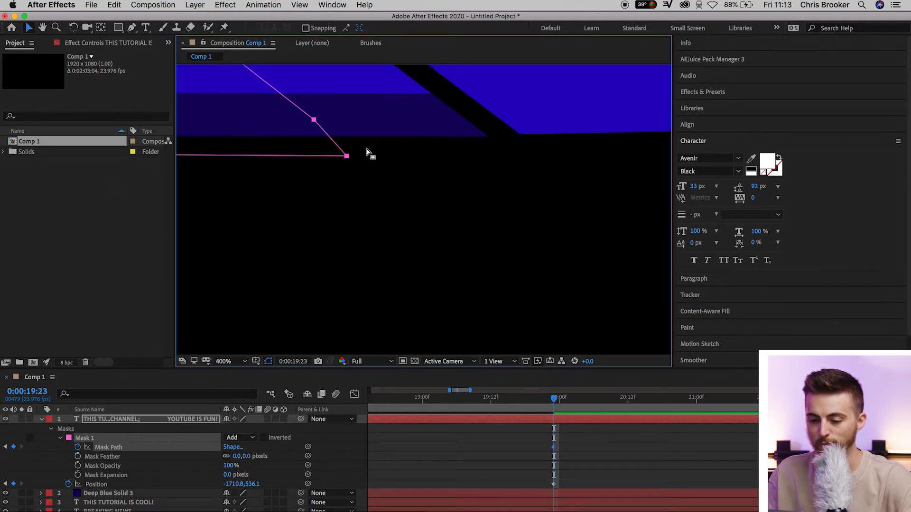
{"action": "left_click_drag", "start_coordinate": [315, 122], "coordinate": [495, 143]}
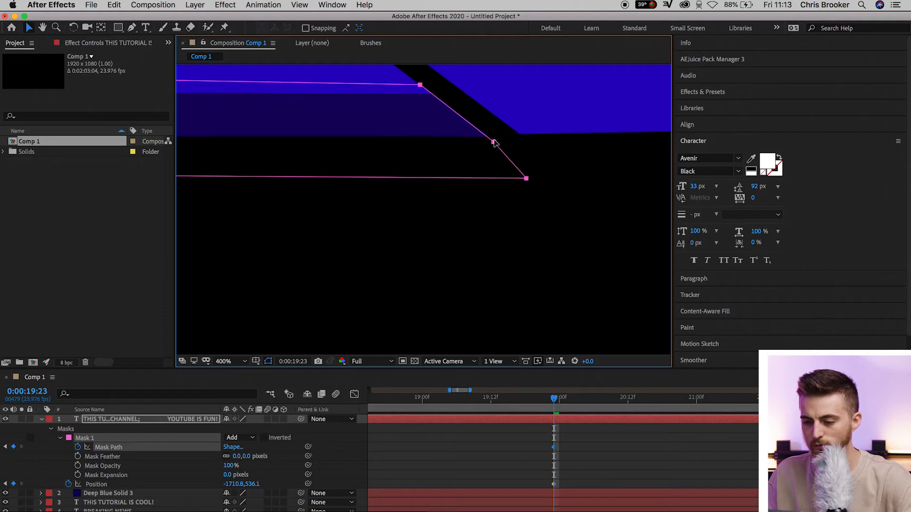
{"action": "left_click", "coordinate": [240, 361]}
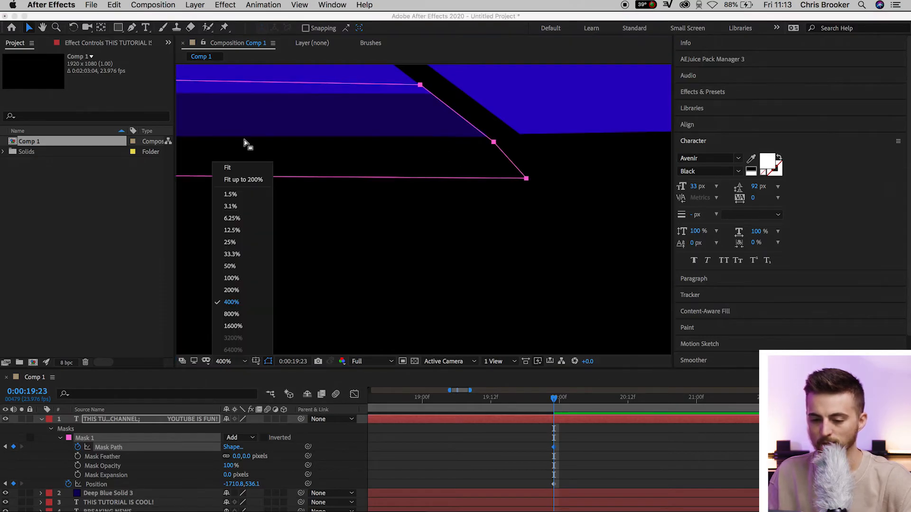
{"action": "left_click", "coordinate": [237, 179]}
Deselect the layer, preview the masked ticker scroll from about 0:00:06:05, and return to the first frame.
{"action": "left_click", "coordinate": [512, 439]}
{"action": "key", "text": "minus"}
{"action": "key", "text": "minus"}
{"action": "key", "text": "minus"}
{"action": "key", "text": "minus"}
{"action": "key", "text": "minus"}
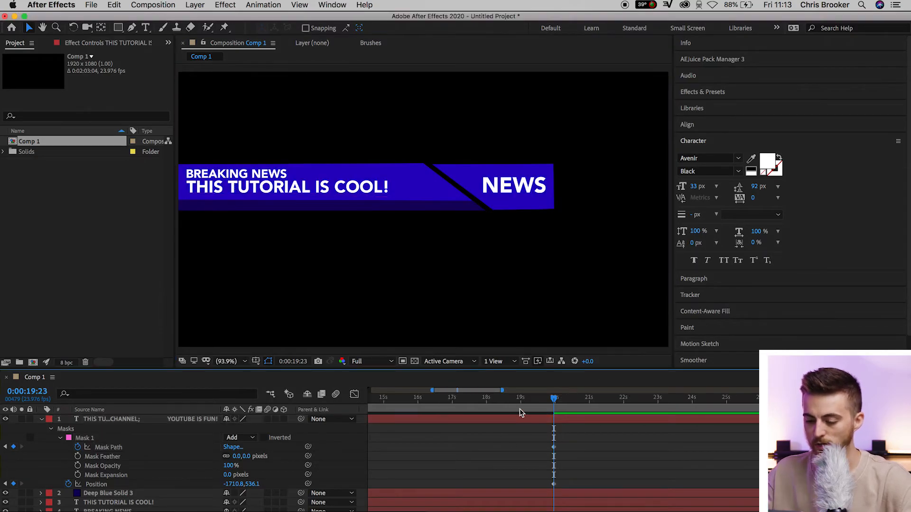
{"action": "left_click_drag", "start_coordinate": [434, 400], "coordinate": [398, 400]}
{"action": "key", "text": "space"}
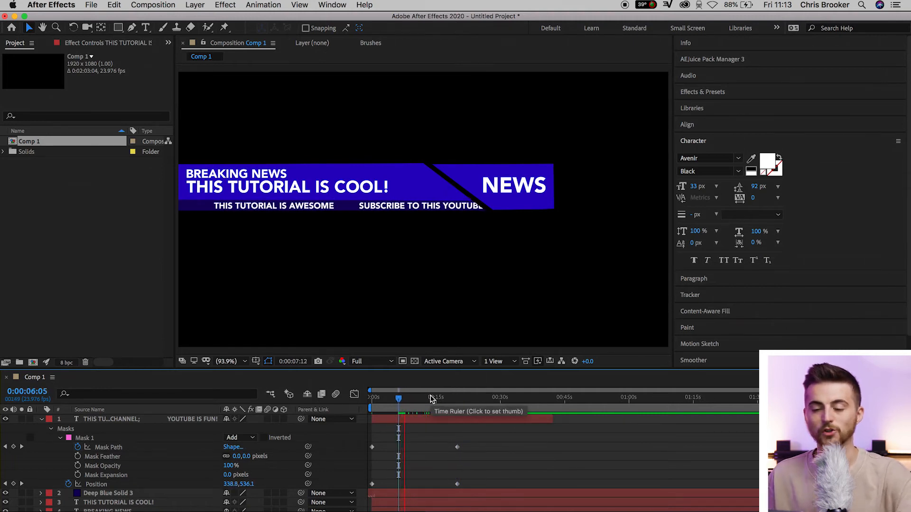
{"action": "left_click", "coordinate": [369, 402]}
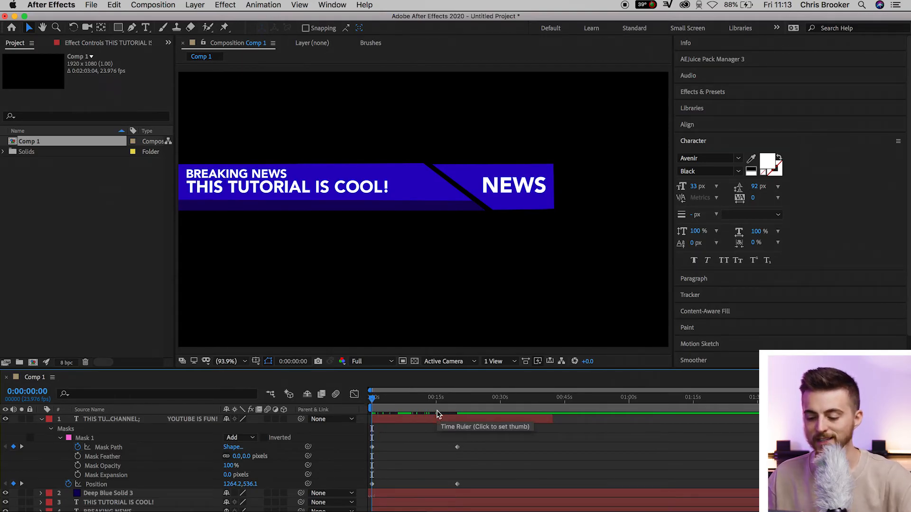
Slide the ticker layer earlier in time so text already fills the strip at the first frame, and move the current time to 0:00:06:21.
{"action": "left_click_drag", "start_coordinate": [465, 421], "coordinate": [435, 422]}
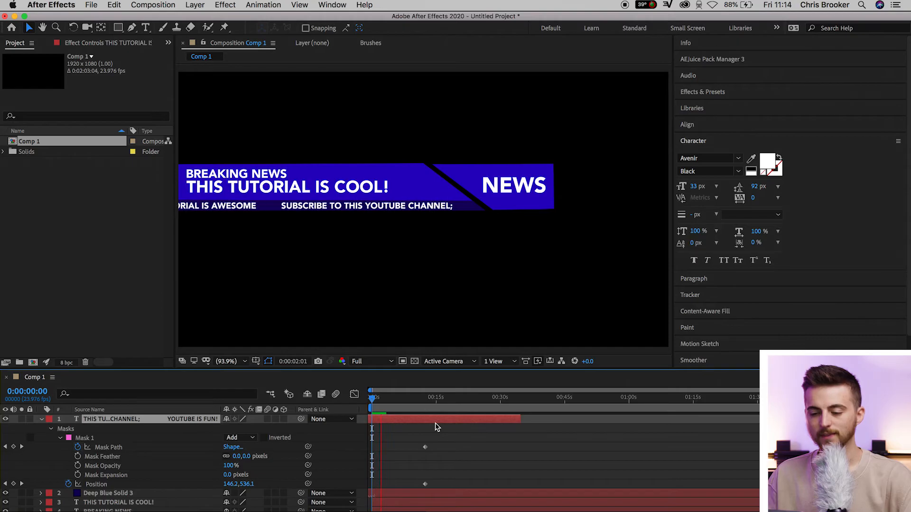
{"action": "left_click", "coordinate": [395, 405]}
{"action": "left_click_drag", "start_coordinate": [395, 405], "coordinate": [401, 405]}
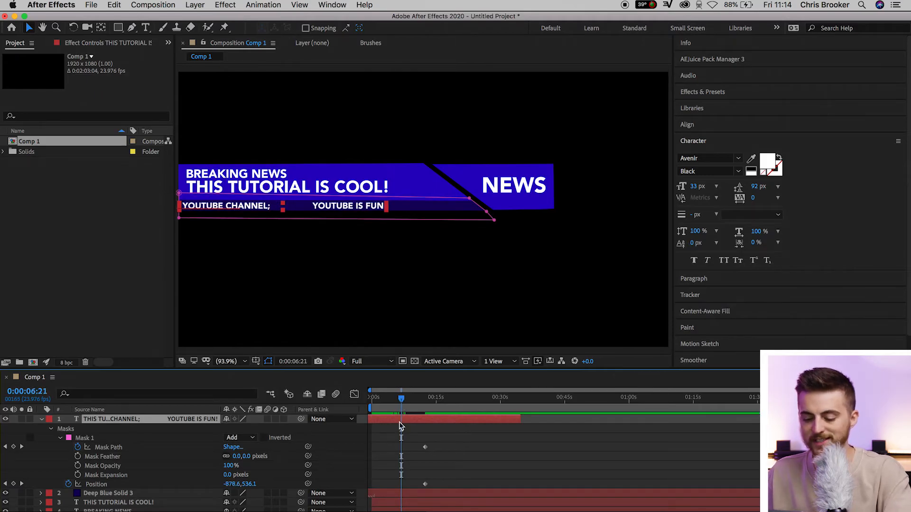
Duplicate the ticker layer, slide the copy later so its text follows "YOUTUBE IS FUN!", and preview the join.
{"action": "key", "text": "super+d"}
{"action": "left_click_drag", "start_coordinate": [400, 422], "coordinate": [456, 424]}
{"action": "key", "text": "space"}
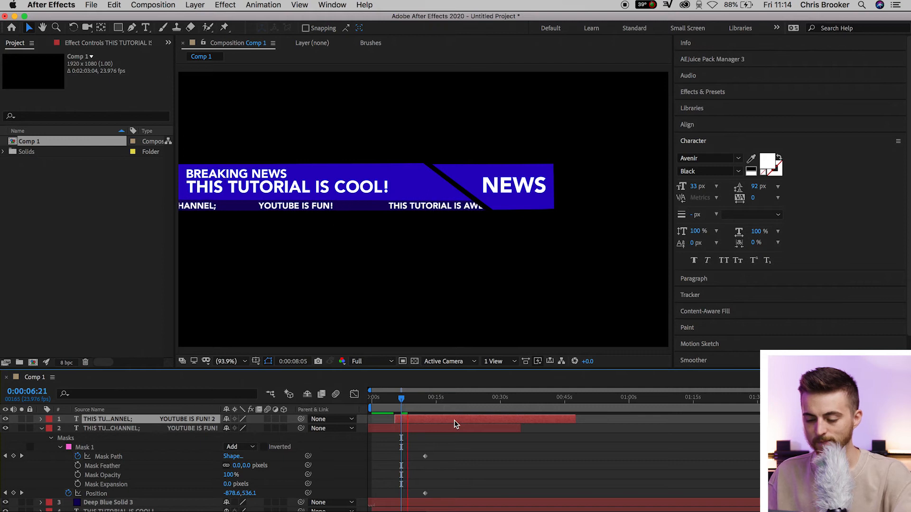
{"action": "key", "text": "space"}
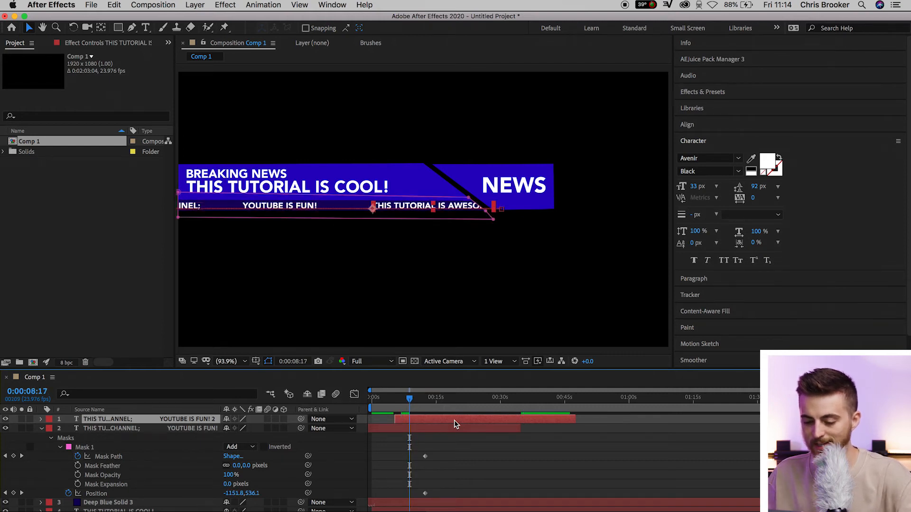
Add two more duplicates of the ticker layer, each shifted progressively later in time.
{"action": "key", "text": "ctrl+d"}
{"action": "left_click_drag", "start_coordinate": [454, 424], "coordinate": [493, 423]}
{"action": "left_click_drag", "start_coordinate": [420, 399], "coordinate": [521, 421]}
{"action": "key", "text": "super+v"}
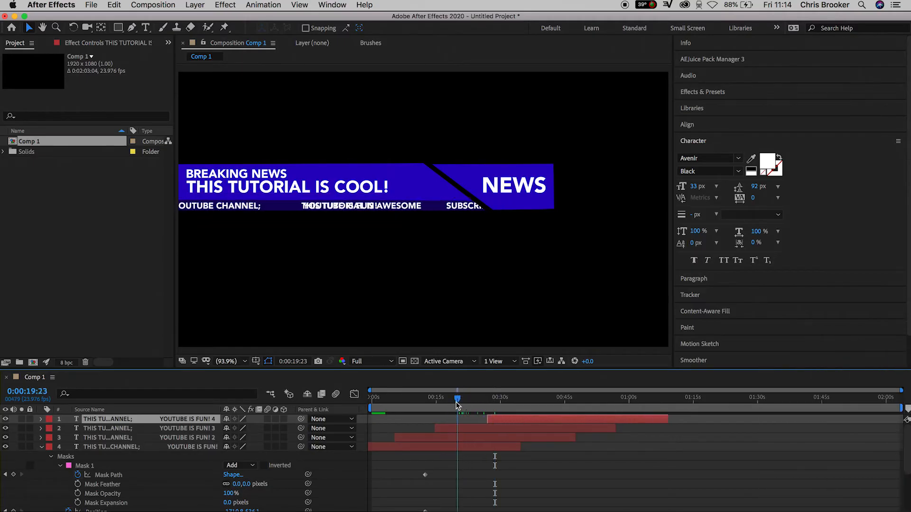
Adjust the start times of the three ticker copies so the messages follow each other without overlapping, and preview the scroll.
{"action": "left_click_drag", "start_coordinate": [435, 442], "coordinate": [485, 446]}
{"action": "left_click_drag", "start_coordinate": [456, 399], "coordinate": [434, 399]}
{"action": "left_click_drag", "start_coordinate": [441, 429], "coordinate": [482, 422]}
{"action": "left_click_drag", "start_coordinate": [434, 399], "coordinate": [412, 399]}
{"action": "left_click_drag", "start_coordinate": [469, 438], "coordinate": [420, 438]}
{"action": "left_click_drag", "start_coordinate": [411, 399], "coordinate": [461, 400]}
{"action": "left_click_drag", "start_coordinate": [507, 429], "coordinate": [476, 430]}
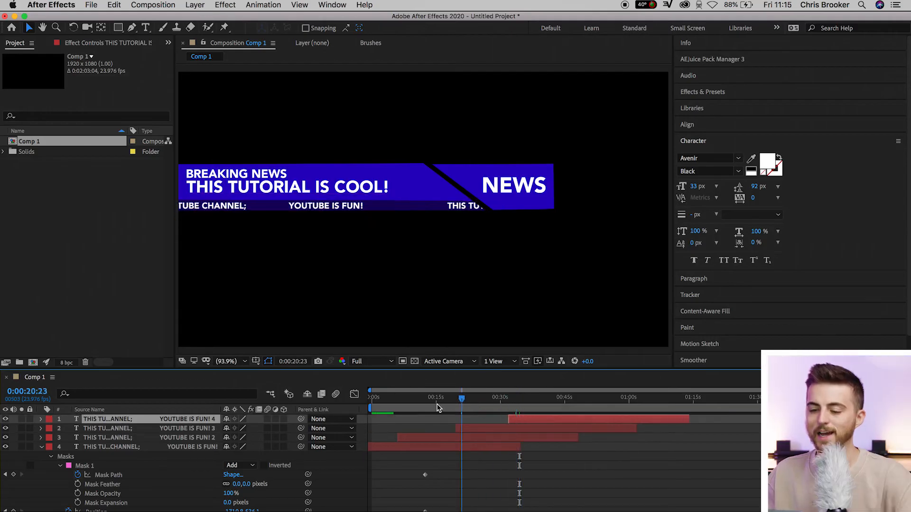
{"action": "left_click_drag", "start_coordinate": [461, 399], "coordinate": [436, 404]}
{"action": "key", "text": "space"}
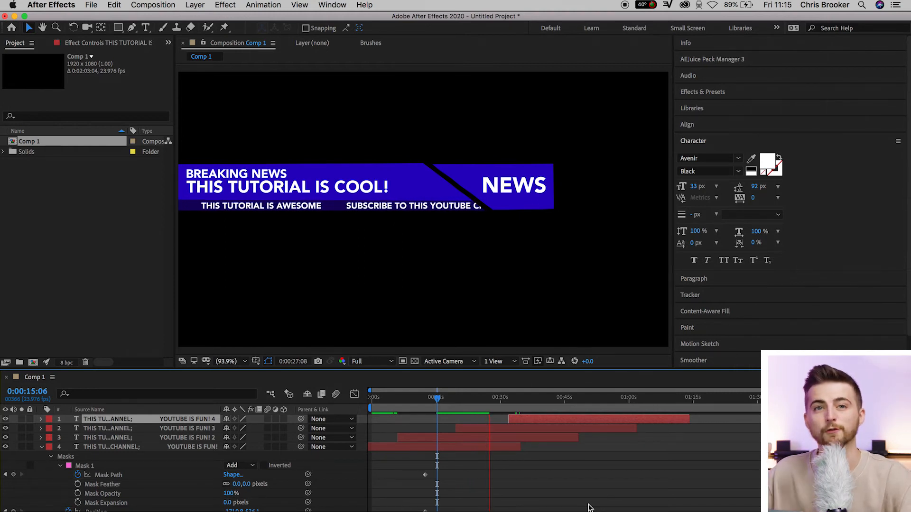
Duplicate all four ticker layers together and slide the copies later to continue the scroll, then deselect them.
{"action": "left_click", "coordinate": [450, 447]}
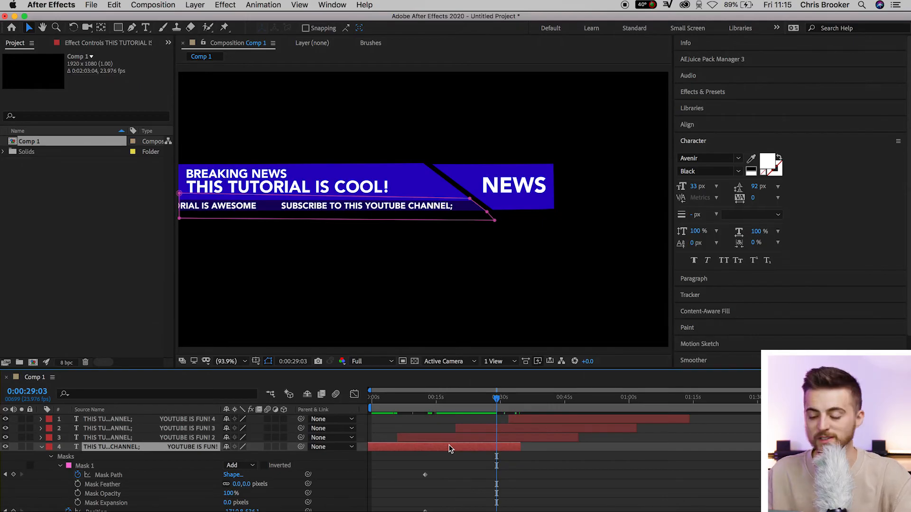
{"action": "key", "text": "super+a"}
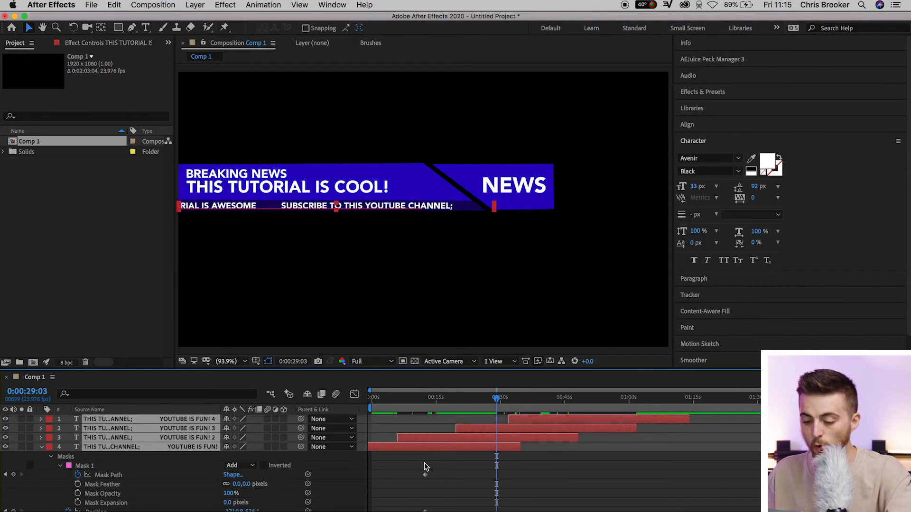
{"action": "key", "text": "super+d"}
{"action": "left_click_drag", "start_coordinate": [614, 420], "coordinate": [615, 421]}
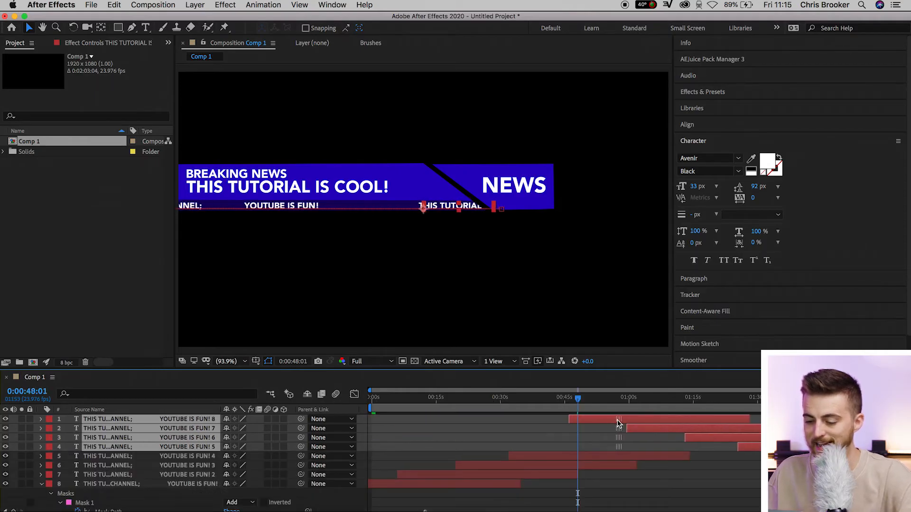
{"action": "left_click", "coordinate": [567, 401]}
{"action": "left_click_drag", "start_coordinate": [476, 402], "coordinate": [492, 411]}
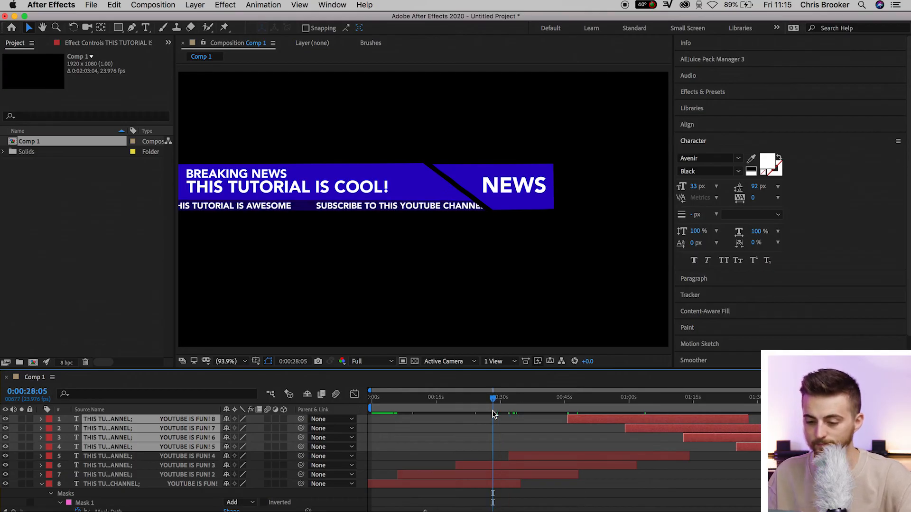
{"action": "left_click", "coordinate": [492, 415]}
Pre-compose all eight ticker text layers into a new composition named "Scrolling Text", moving all attributes into it.
{"action": "left_click", "coordinate": [42, 484]}
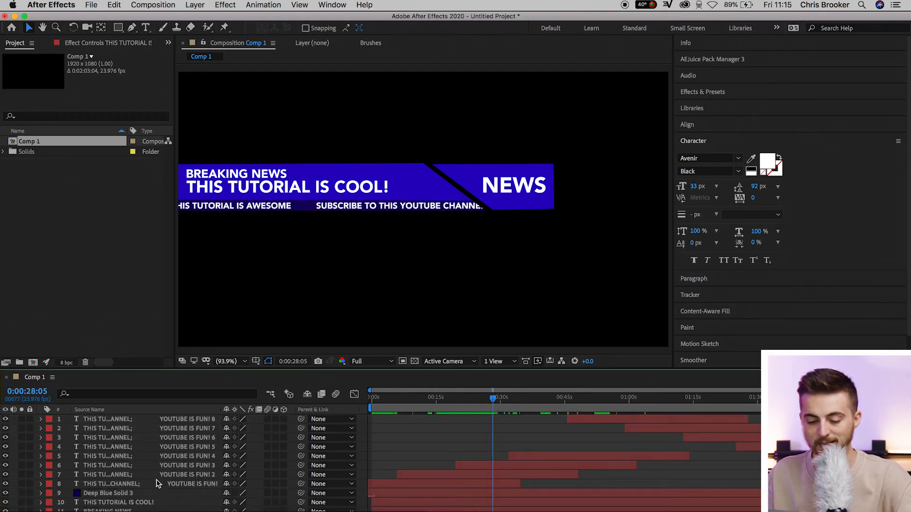
{"action": "left_click", "coordinate": [131, 485]}
{"action": "left_click", "coordinate": [119, 420], "text": "shift"}
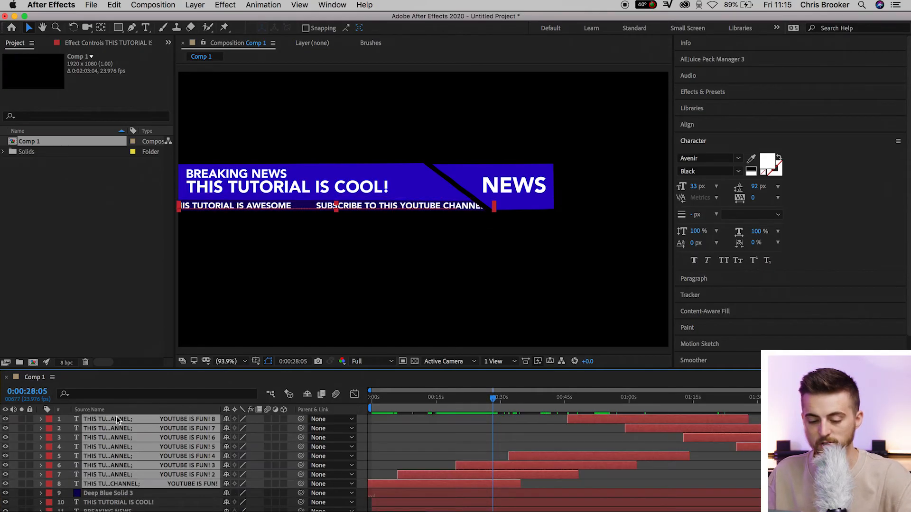
{"action": "right_click", "coordinate": [140, 454]}
{"action": "left_click", "coordinate": [192, 465]}
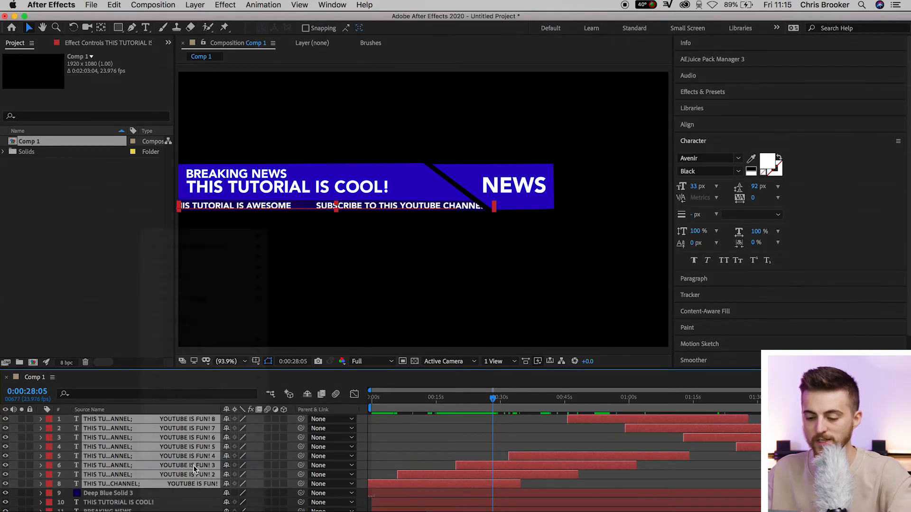
{"action": "type", "text": "Scrollin Text"}
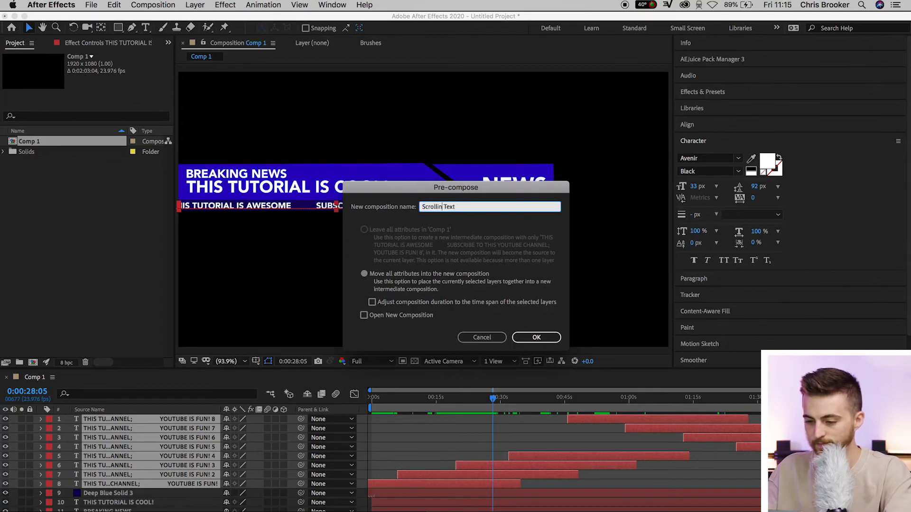
{"action": "type", "text": "g"}
{"action": "key", "text": "Return"}
Preview the Scrolling Text pre-comp's ticker in the main composition from near the start.
{"action": "left_click_drag", "start_coordinate": [457, 397], "coordinate": [383, 398]}
{"action": "key", "text": "space"}
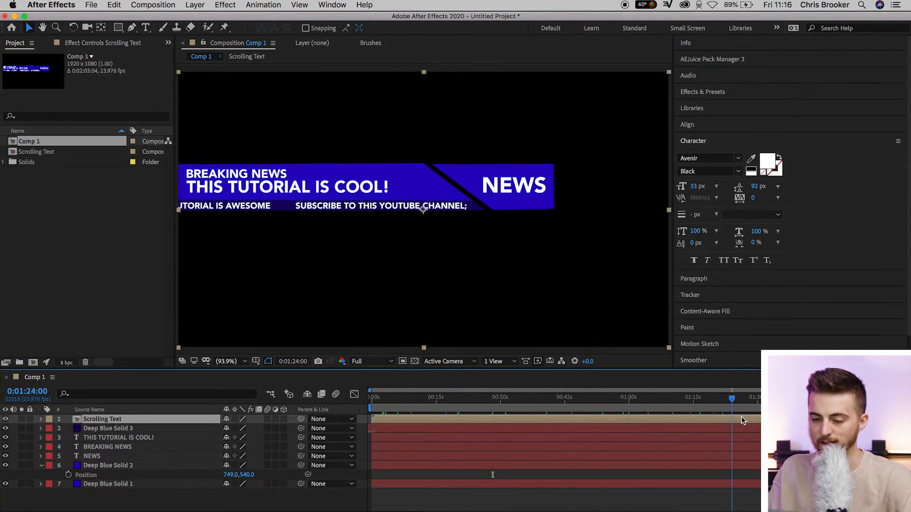
{"action": "key", "text": "space"}
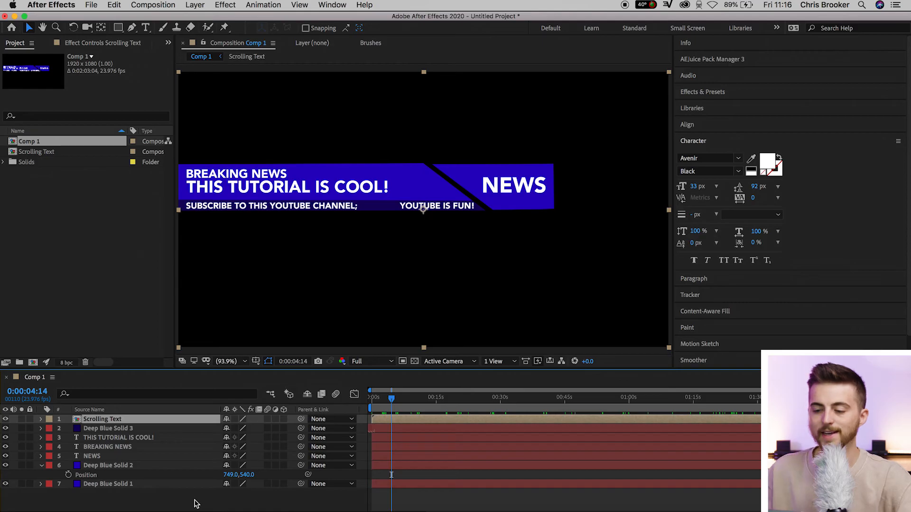
Find the Gradient Ramp effect by searching "ramp" and apply it to the Deep Blue Solid 1 layer.
{"action": "left_click", "coordinate": [196, 504]}
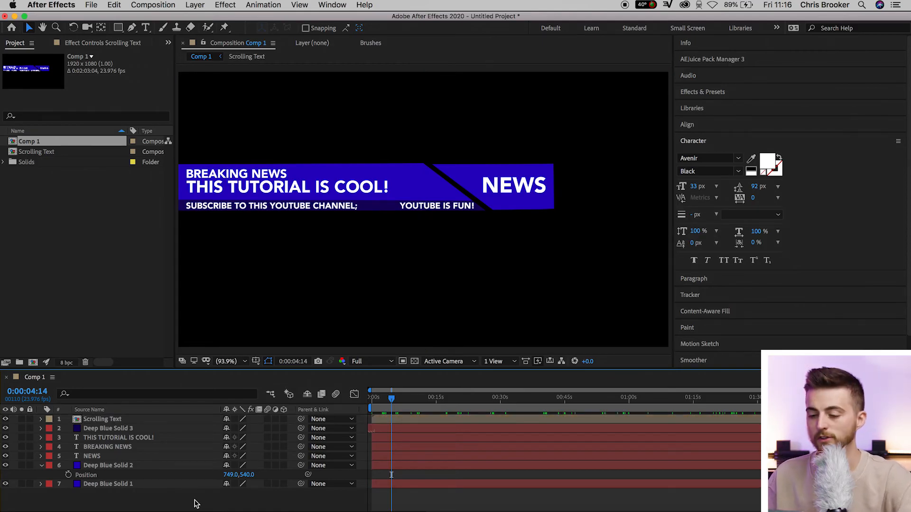
{"action": "left_click", "coordinate": [714, 95]}
{"action": "left_click", "coordinate": [729, 106]}
{"action": "type", "text": "ramp"}
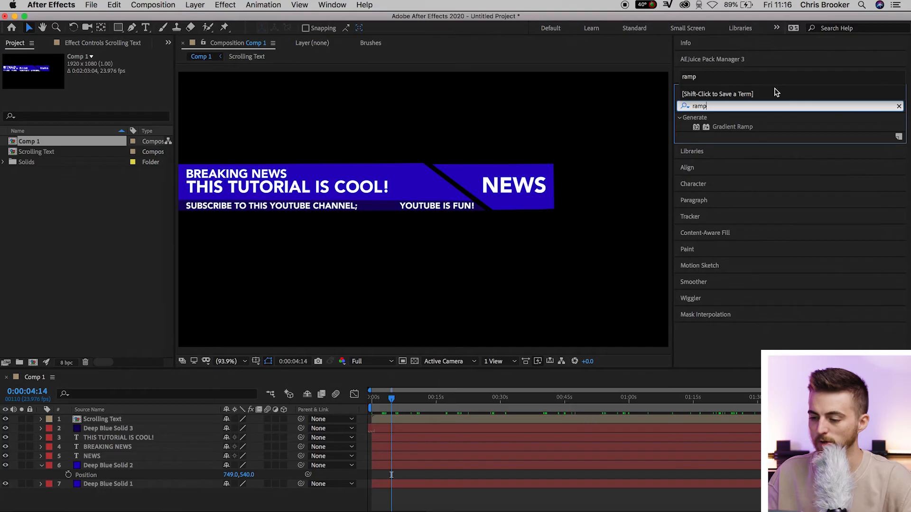
{"action": "left_click", "coordinate": [732, 127]}
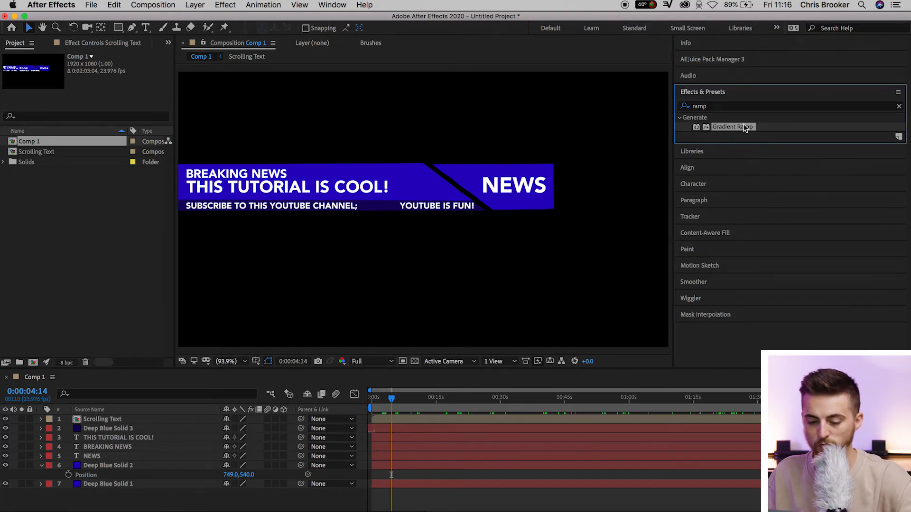
{"action": "left_click_drag", "start_coordinate": [744, 126], "coordinate": [106, 484]}
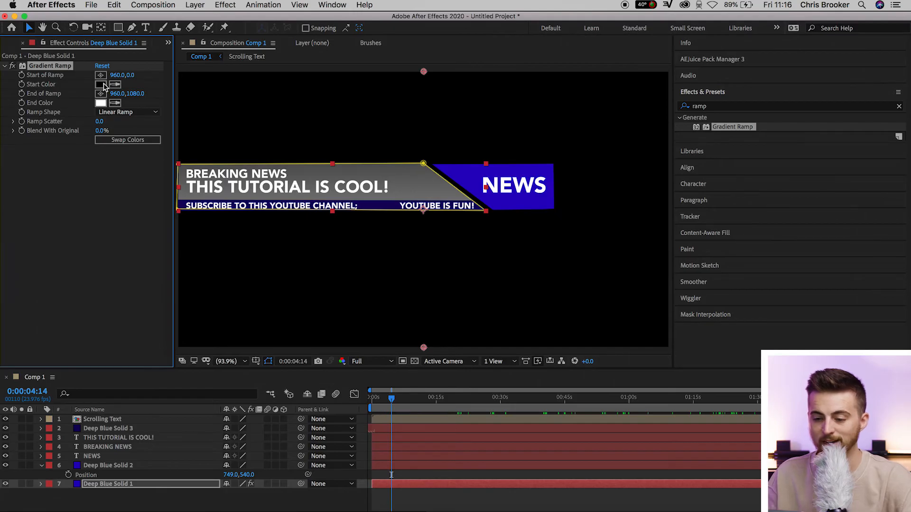
Set the Gradient Ramp's start color to a bright blue and its end color to a dark blue.
{"action": "left_click", "coordinate": [101, 85]}
{"action": "left_click_drag", "start_coordinate": [337, 147], "coordinate": [339, 73]}
{"action": "left_click", "coordinate": [425, 88]}
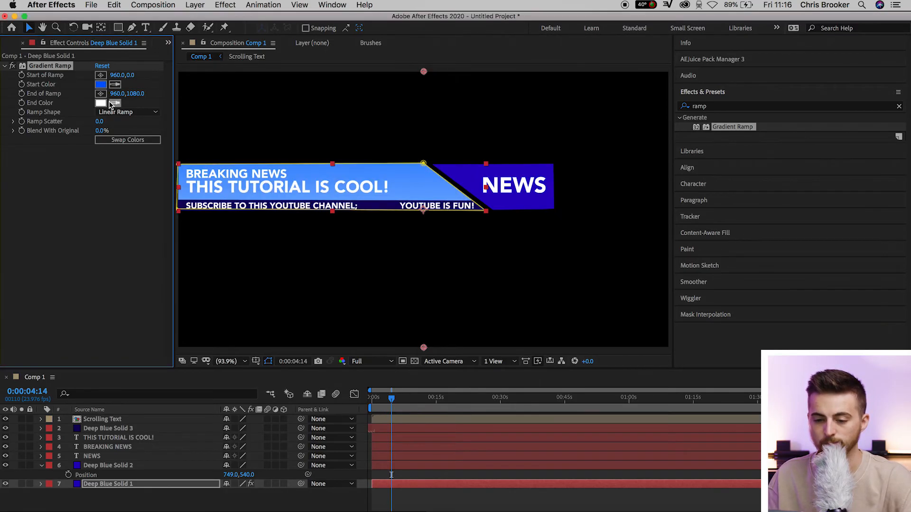
{"action": "left_click", "coordinate": [101, 104]}
{"action": "left_click", "coordinate": [337, 141]}
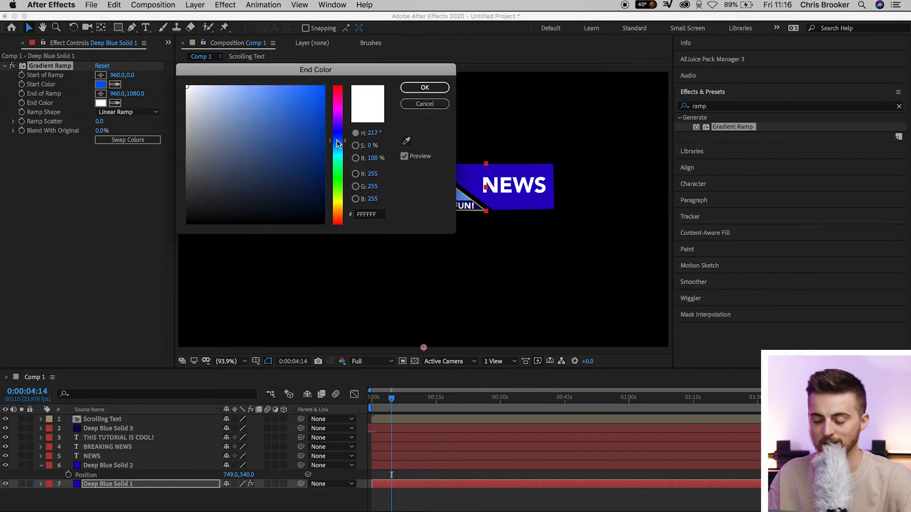
{"action": "left_click", "coordinate": [324, 160]}
{"action": "left_click", "coordinate": [426, 88]}
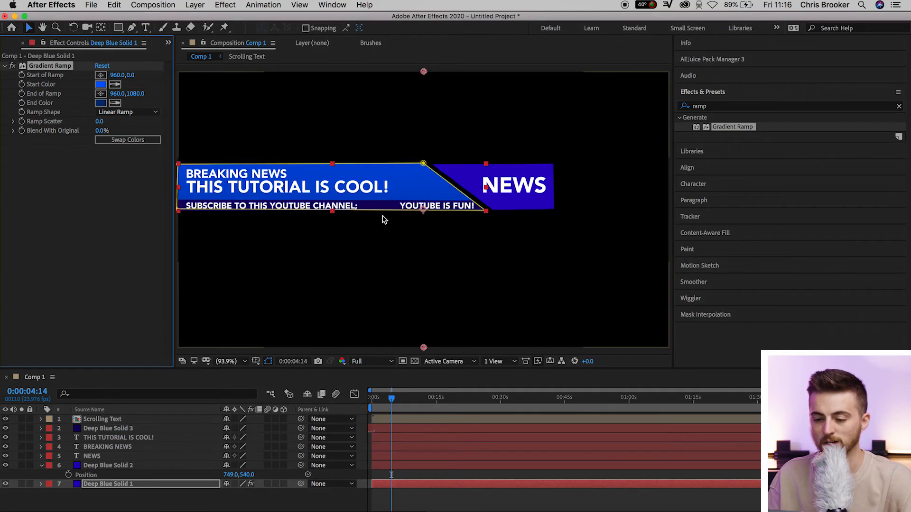
Place the ramp's start at about 38, 335 and its end at about 999, 511, and deselect the layer.
{"action": "left_click", "coordinate": [100, 75]}
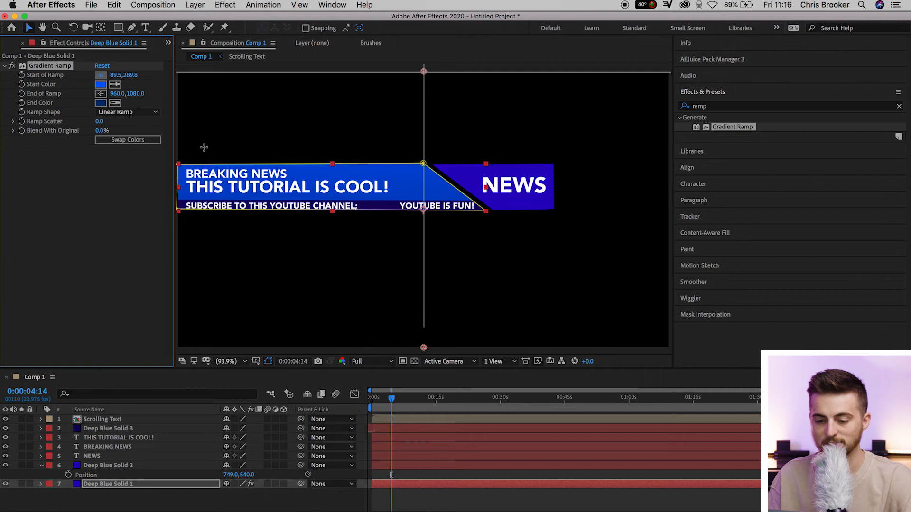
{"action": "left_click", "coordinate": [188, 158]}
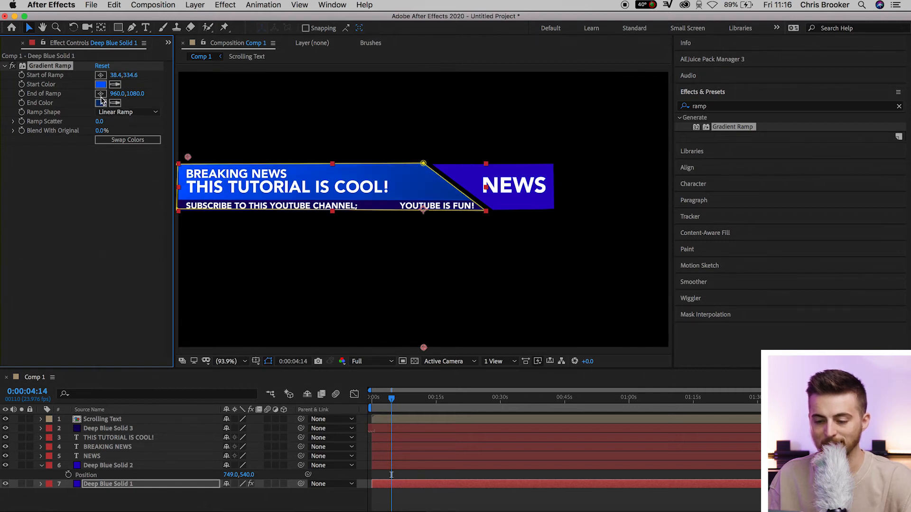
{"action": "left_click", "coordinate": [100, 93]}
{"action": "left_click", "coordinate": [434, 202]}
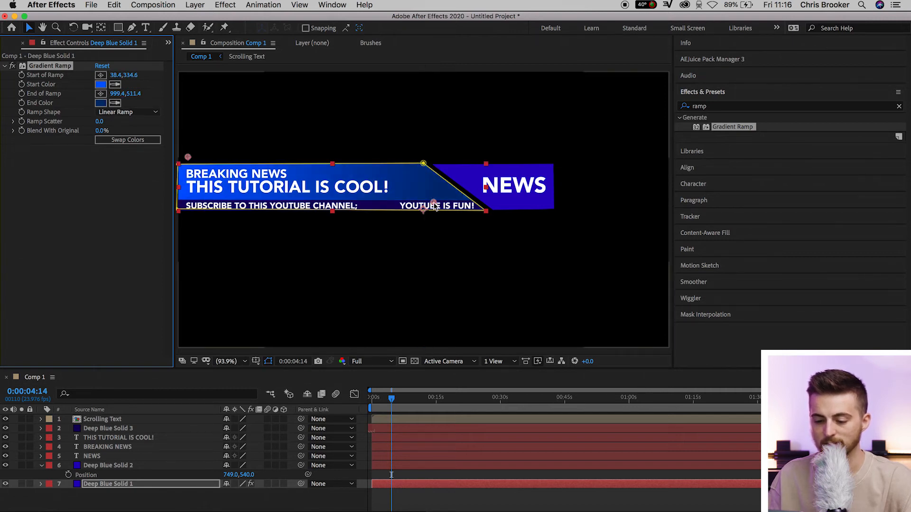
{"action": "left_click", "coordinate": [407, 496]}
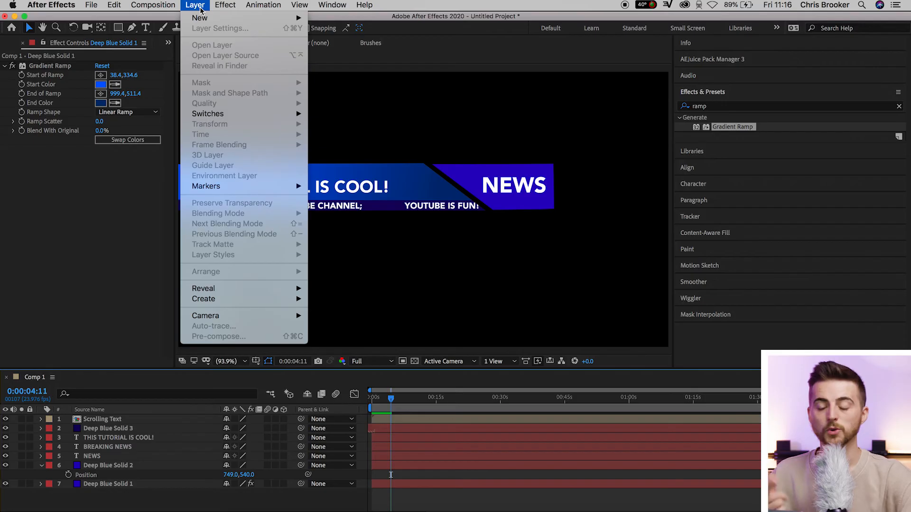
Add a null object and parent all the other lower-third layers to it.
{"action": "mouse_move", "coordinate": [209, 18]}
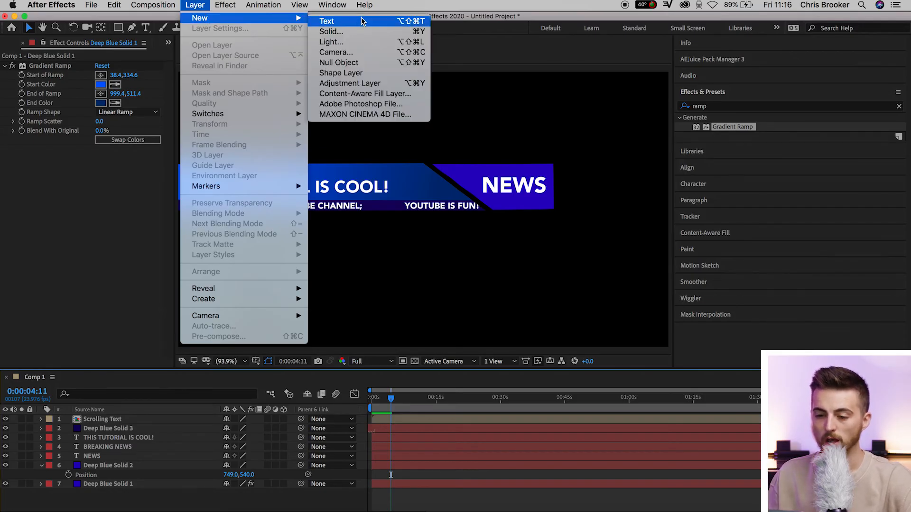
{"action": "left_click", "coordinate": [339, 63]}
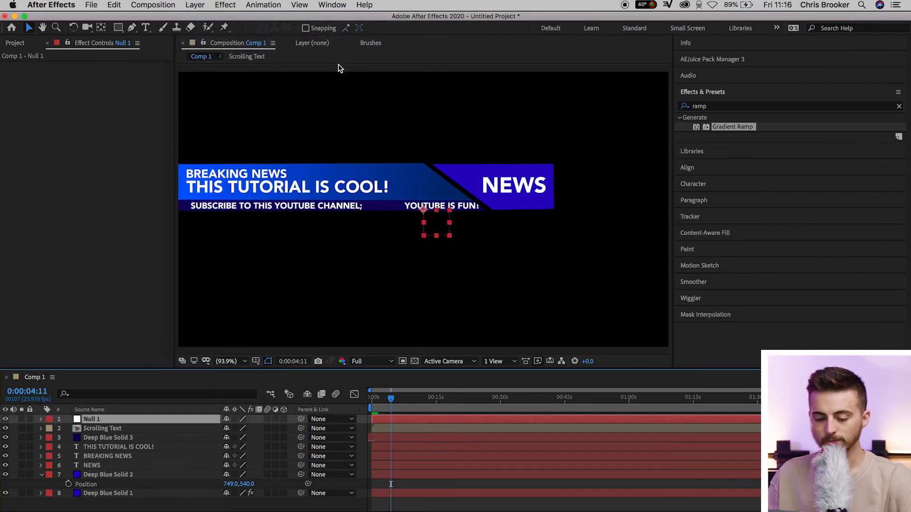
{"action": "left_click", "coordinate": [107, 509]}
{"action": "left_click_drag", "start_coordinate": [107, 511], "coordinate": [127, 429]}
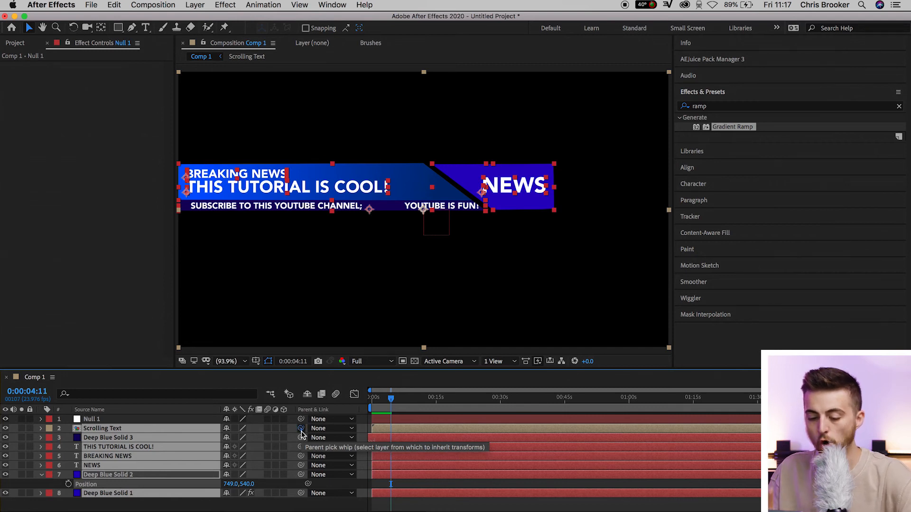
{"action": "left_click_drag", "start_coordinate": [301, 432], "coordinate": [105, 423]}
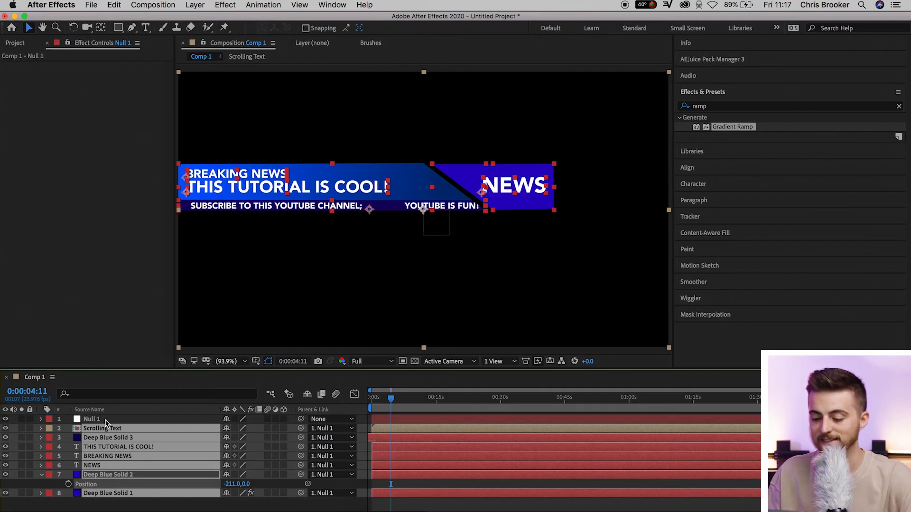
Return to the start of the timeline and expand Null 1's transform properties.
{"action": "left_click_drag", "start_coordinate": [388, 404], "coordinate": [372, 401]}
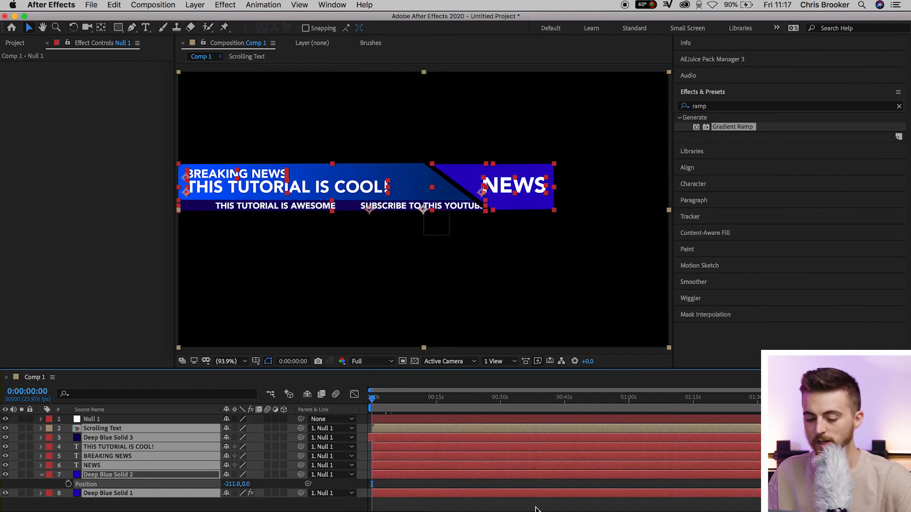
{"action": "left_click", "coordinate": [41, 419]}
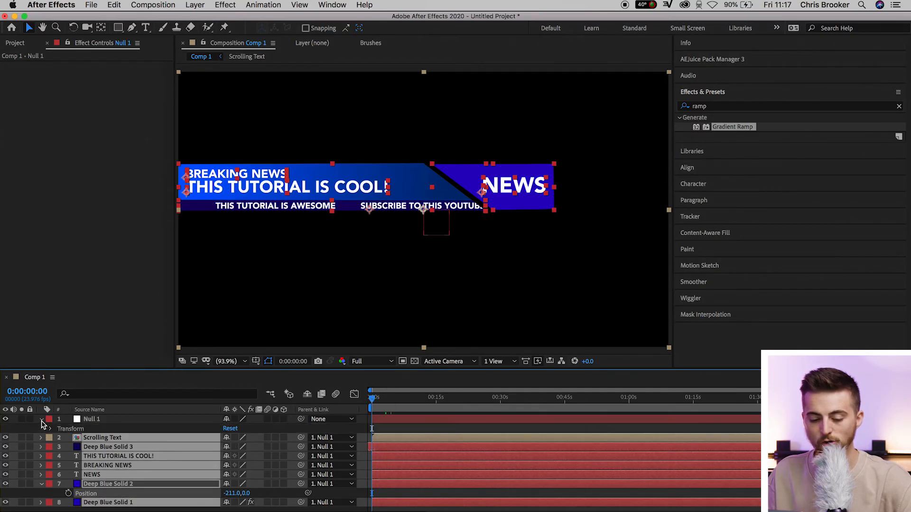
{"action": "left_click", "coordinate": [50, 429]}
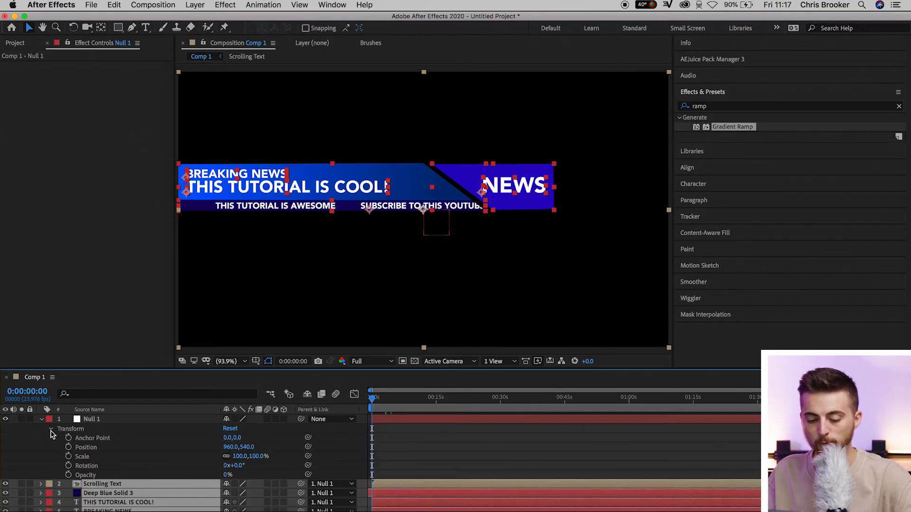
Try shifting the whole lower third by moving Null 1's X position to 1190, and undo the move.
{"action": "left_click", "coordinate": [97, 450]}
{"action": "left_click_drag", "start_coordinate": [231, 447], "coordinate": [351, 439]}
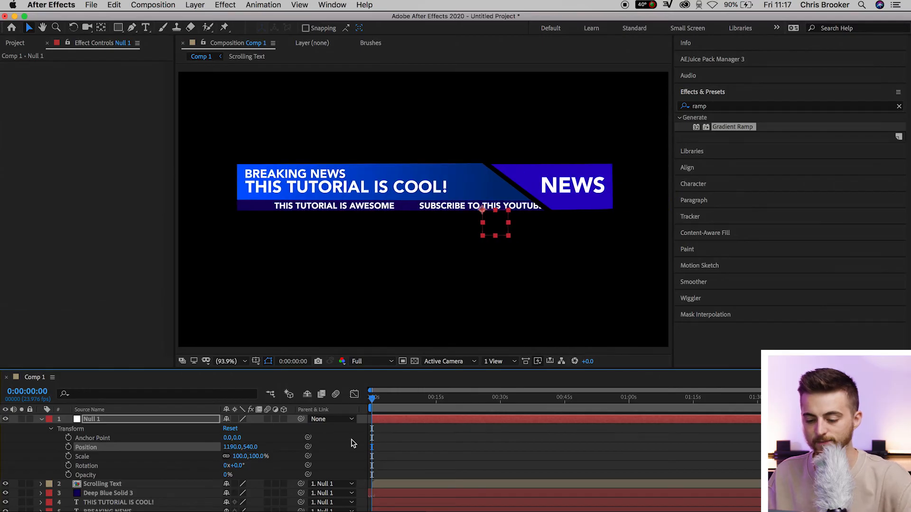
{"action": "key", "text": "super+z"}
At 0:00:00:12, keyframe Null 1's Position at 767, 1006 and set its Scale to 80%.
{"action": "key", "text": "equal"}
{"action": "key", "text": "equal"}
{"action": "key", "text": "equal"}
{"action": "key", "text": "equal"}
{"action": "key", "text": "equal"}
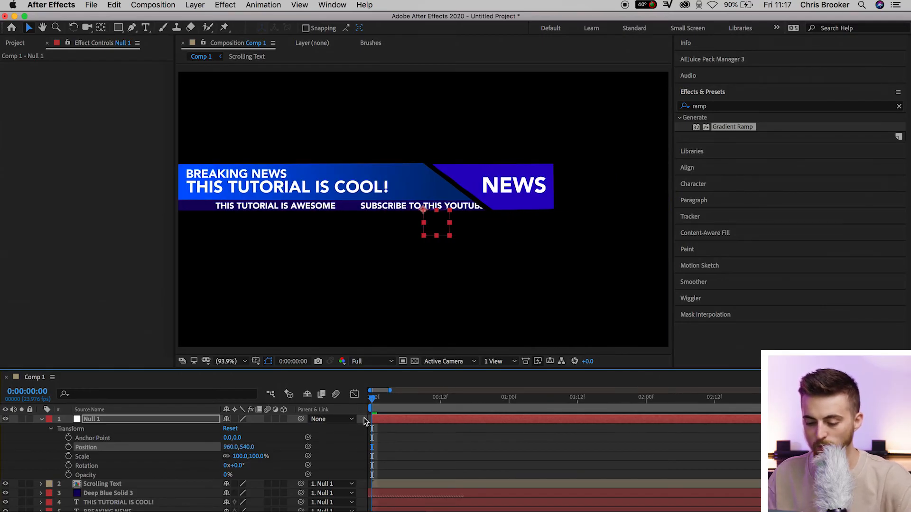
{"action": "left_click_drag", "start_coordinate": [382, 403], "coordinate": [440, 405]}
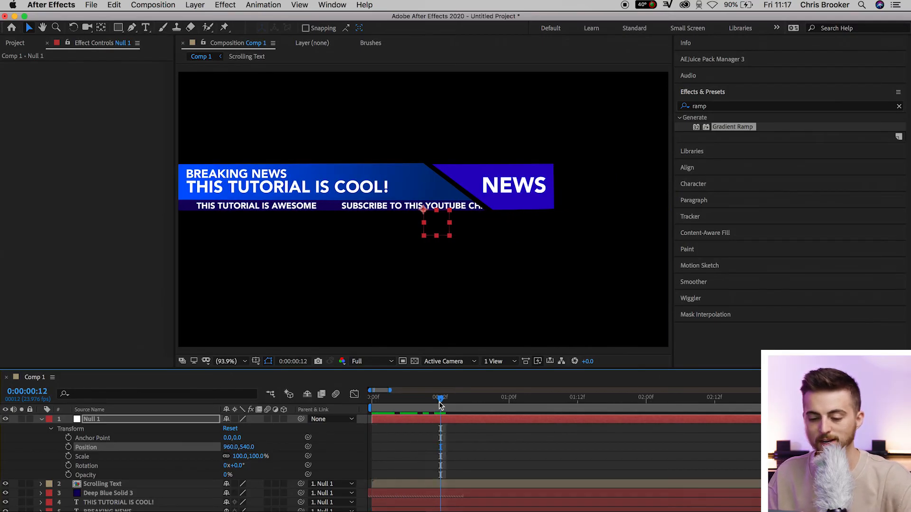
{"action": "left_click", "coordinate": [68, 447]}
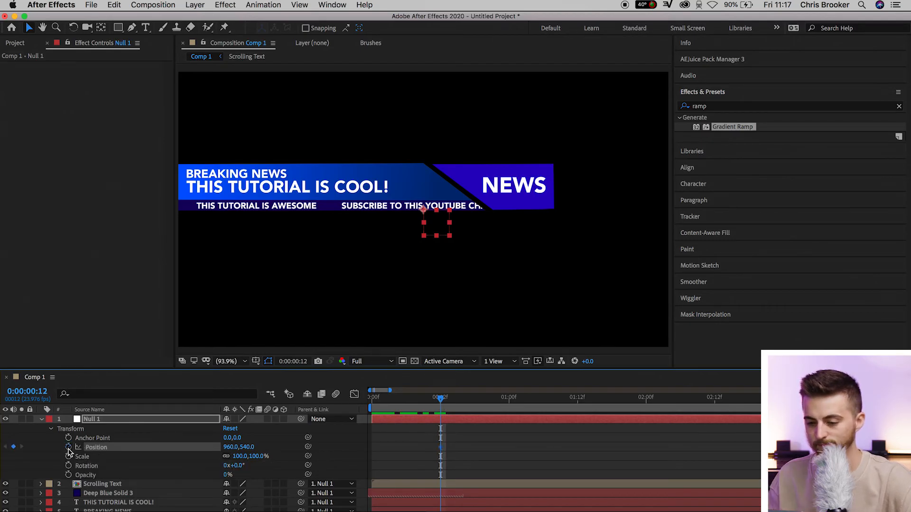
{"action": "left_click_drag", "start_coordinate": [250, 448], "coordinate": [503, 449]}
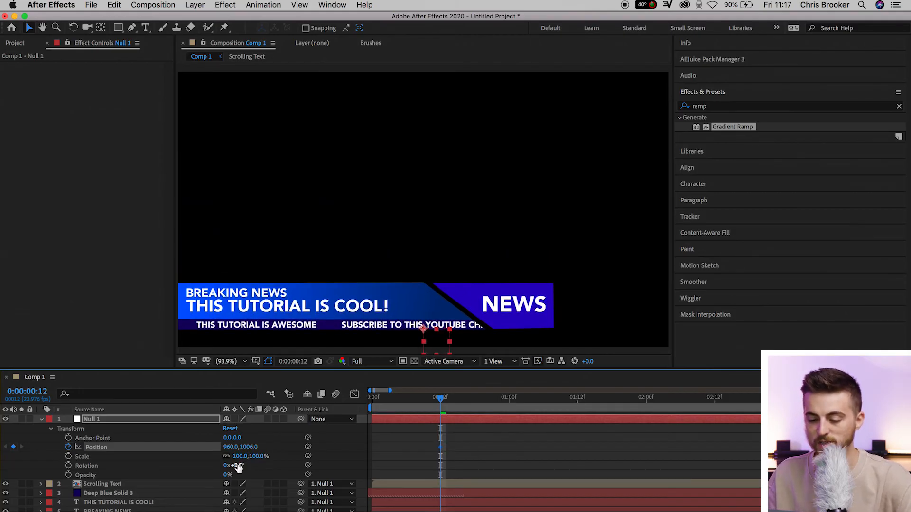
{"action": "left_click_drag", "start_coordinate": [237, 456], "coordinate": [130, 452]}
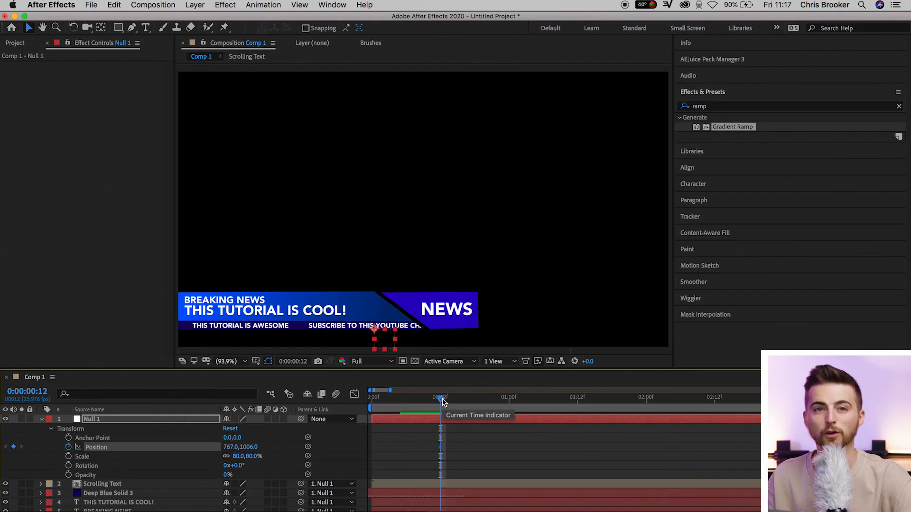
At 0:00:00:00, set Null 1's X position to -477 so the lower third starts off-screen, and preview the slide-in.
{"action": "left_click_drag", "start_coordinate": [443, 402], "coordinate": [373, 416]}
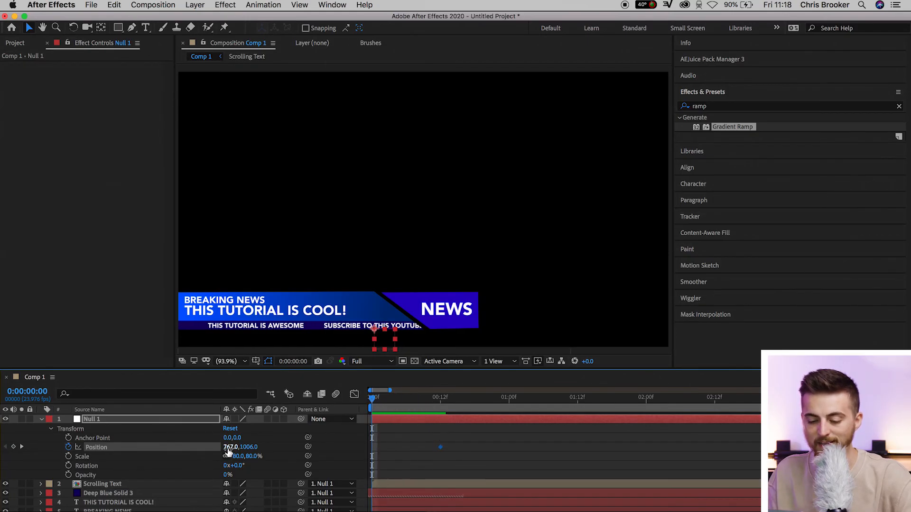
{"action": "left_click_drag", "start_coordinate": [234, 447], "coordinate": [122, 458]}
{"action": "left_click_drag", "start_coordinate": [230, 448], "coordinate": [123, 489]}
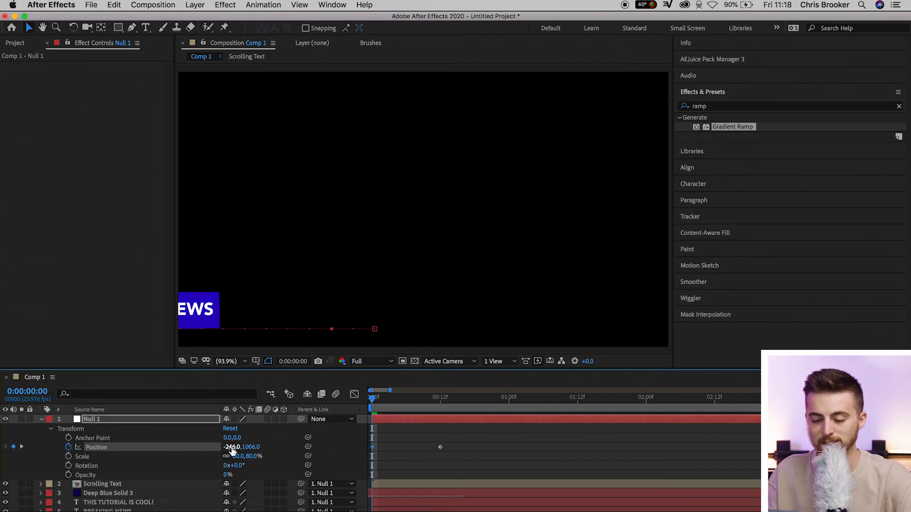
{"action": "left_click_drag", "start_coordinate": [210, 447], "coordinate": [139, 446]}
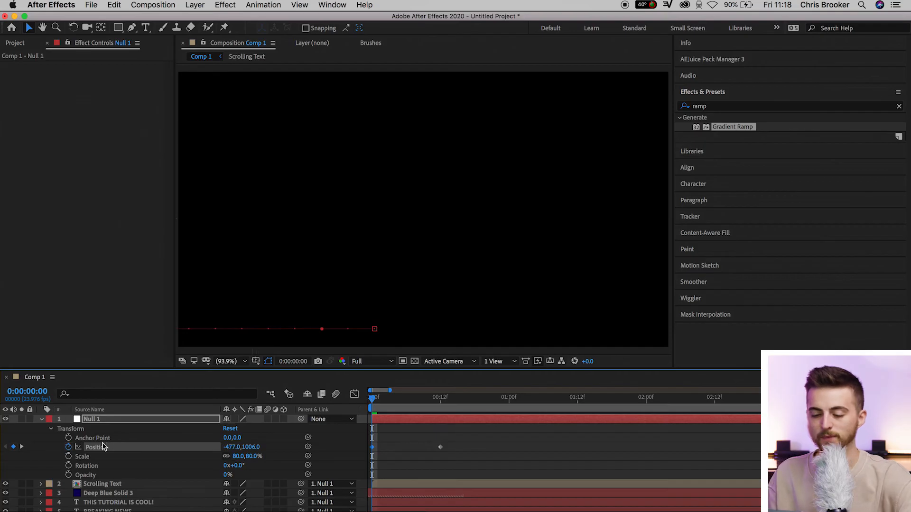
{"action": "key", "text": "space"}
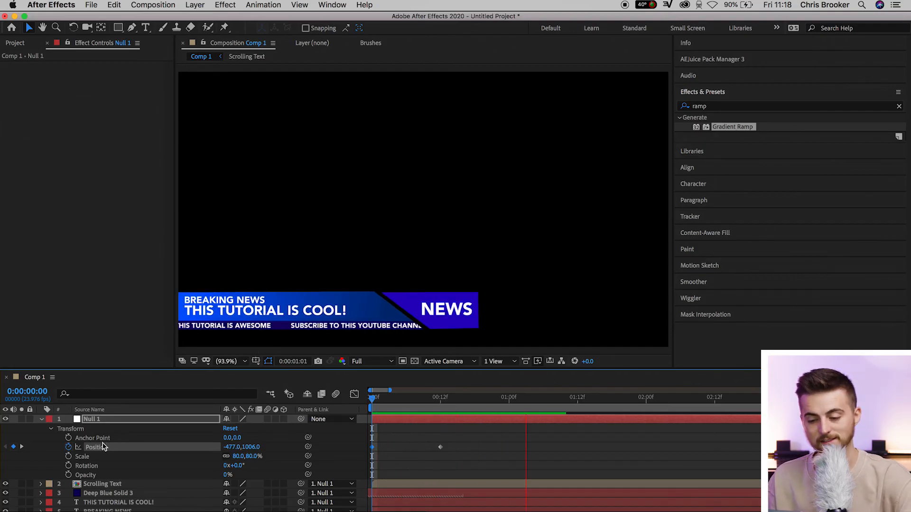
{"action": "key", "text": "space"}
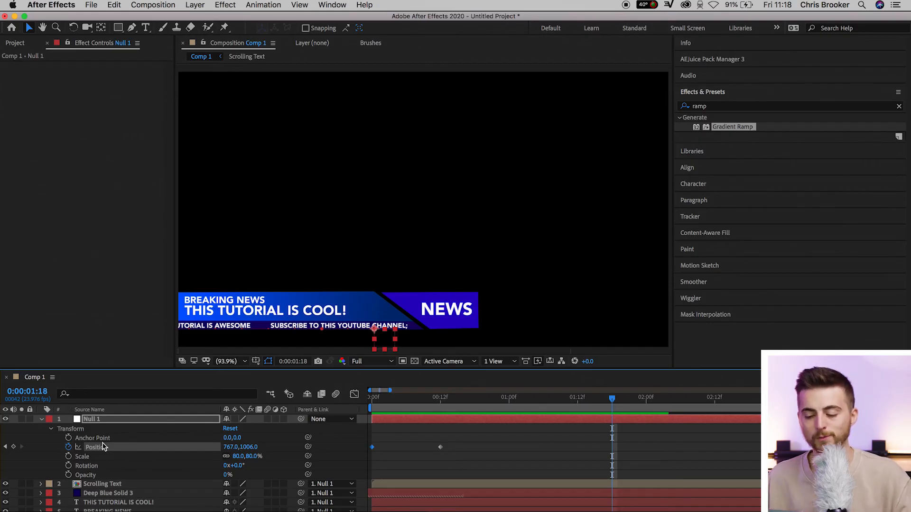
Apply Easy Ease to both of Null 1's Position keyframes.
{"action": "left_click_drag", "start_coordinate": [460, 434], "coordinate": [334, 468]}
{"action": "right_click", "coordinate": [440, 448]}
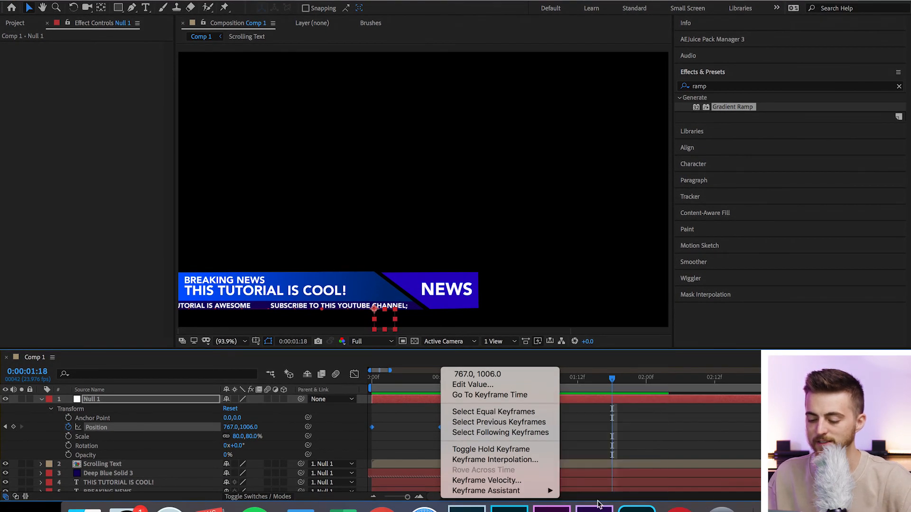
{"action": "mouse_move", "coordinate": [546, 491]}
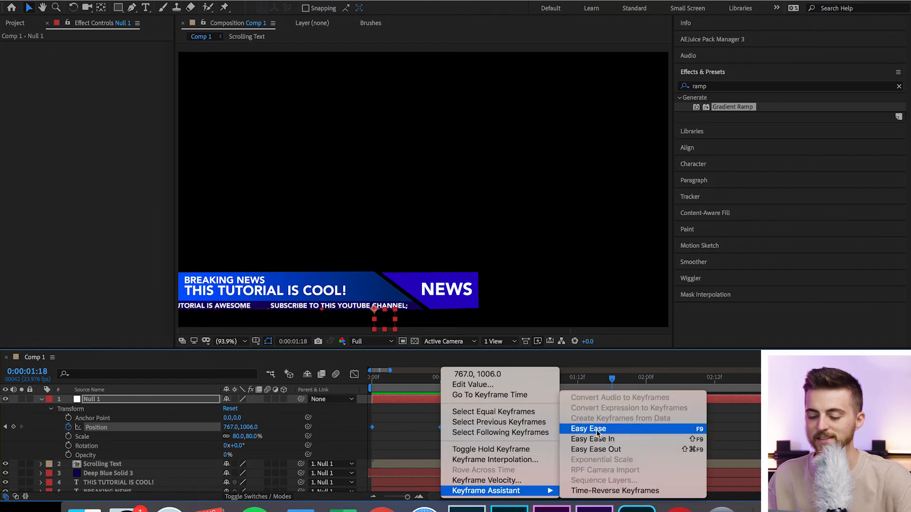
{"action": "left_click", "coordinate": [597, 432]}
Preview the eased slide-in and the scrolling ticker from the start of the composition.
{"action": "left_click_drag", "start_coordinate": [399, 383], "coordinate": [295, 388]}
{"action": "key", "text": "space"}
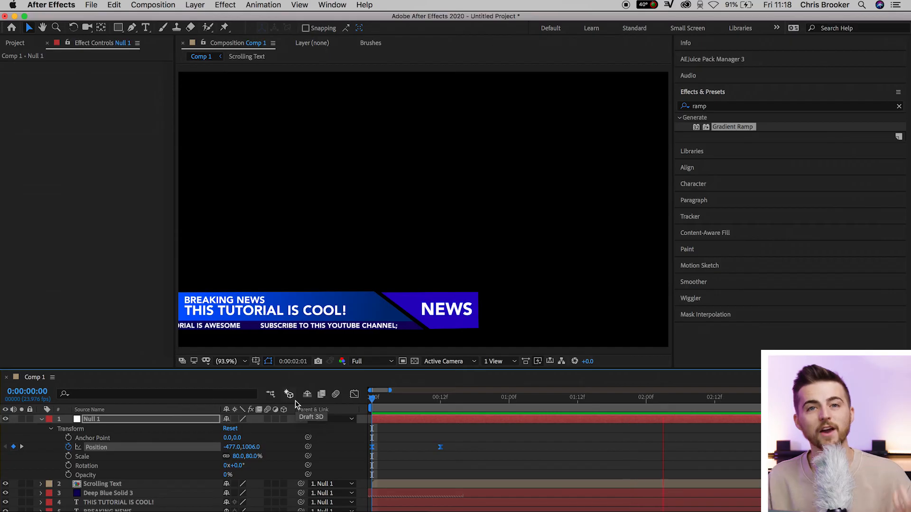
{"action": "key", "text": "space"}
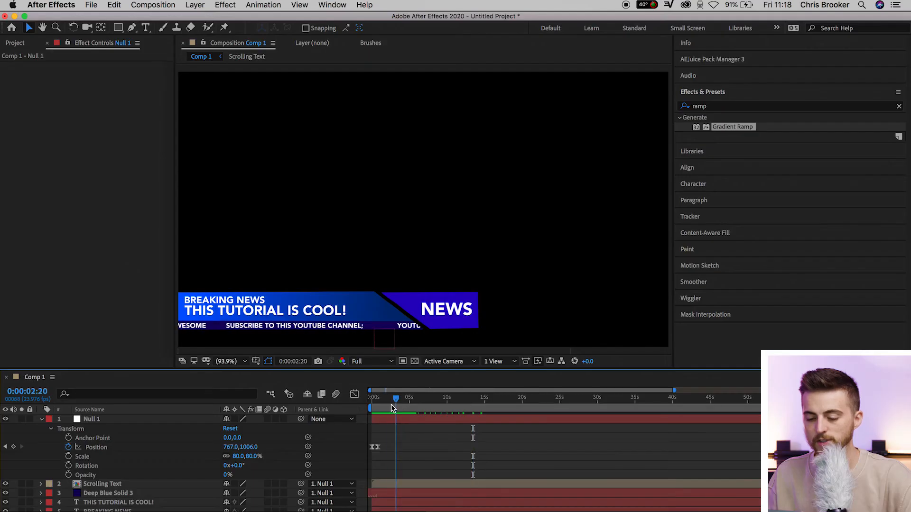
{"action": "left_click_drag", "start_coordinate": [391, 404], "coordinate": [371, 411]}
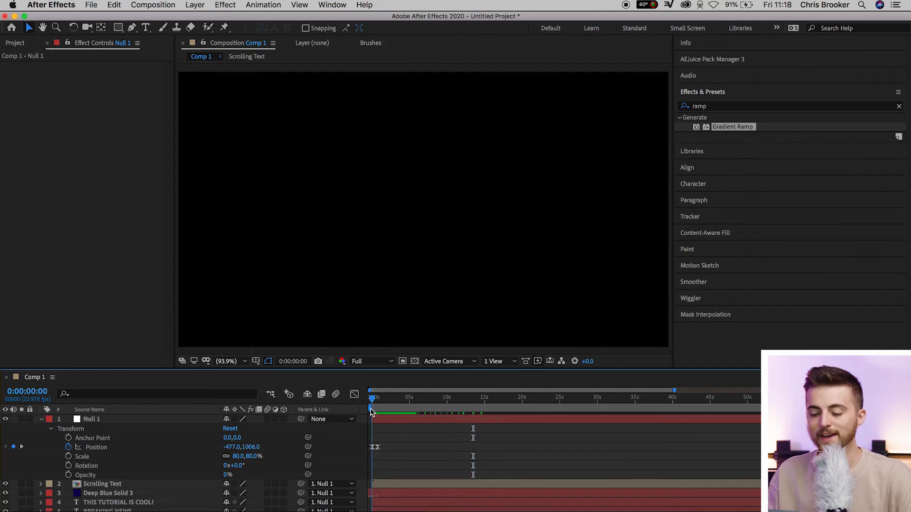
{"action": "key", "text": "space"}
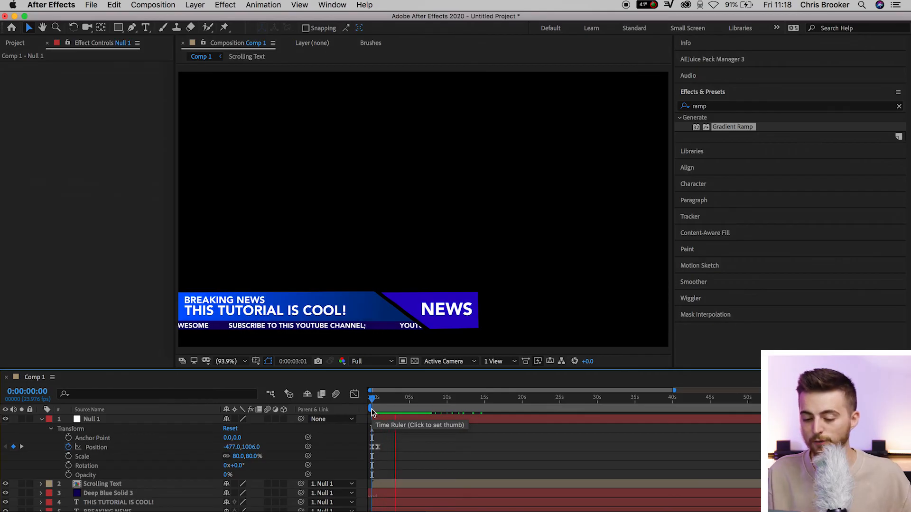
At 0:00:10:00, add a Position keyframe to Null 1 that holds the lower third in place.
{"action": "left_click_drag", "start_coordinate": [429, 405], "coordinate": [449, 409]}
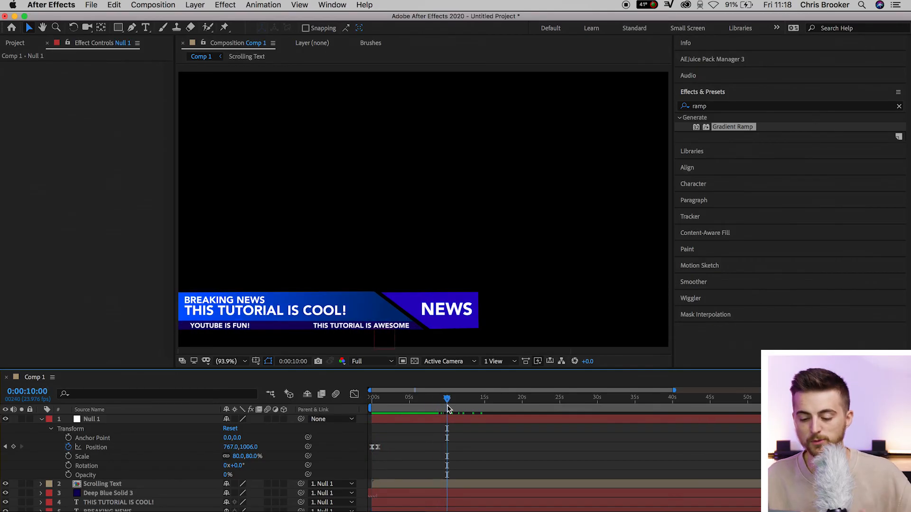
{"action": "left_click", "coordinate": [13, 448]}
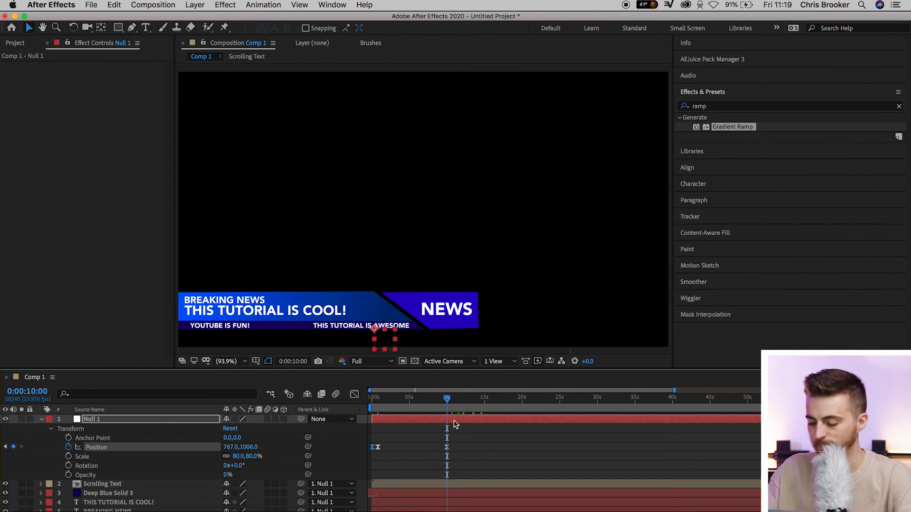
{"action": "left_click", "coordinate": [468, 437]}
At 0:00:10:12, reduce Null 1's X position until the lower third slides fully off-screen, and preview the slide-out.
{"action": "scroll", "coordinate": [469, 436], "scroll_direction": "up", "scroll_amount": 5}
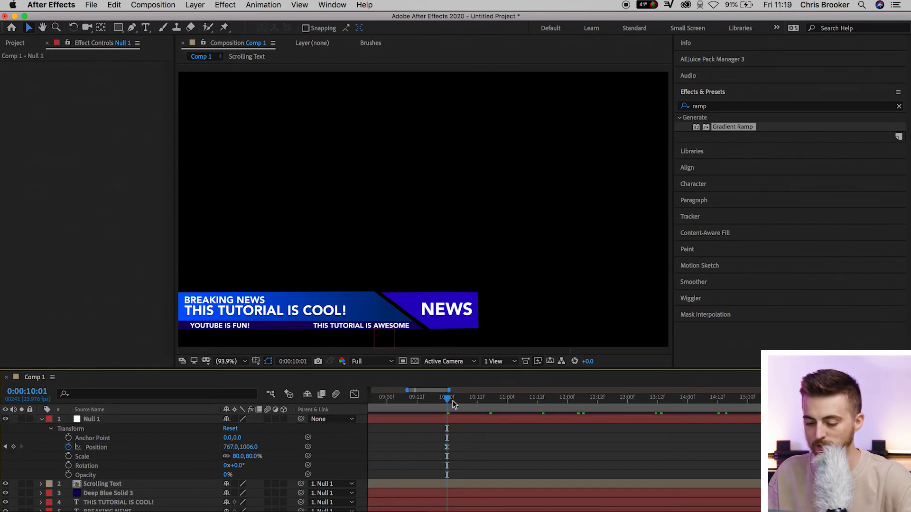
{"action": "left_click_drag", "start_coordinate": [454, 403], "coordinate": [478, 403]}
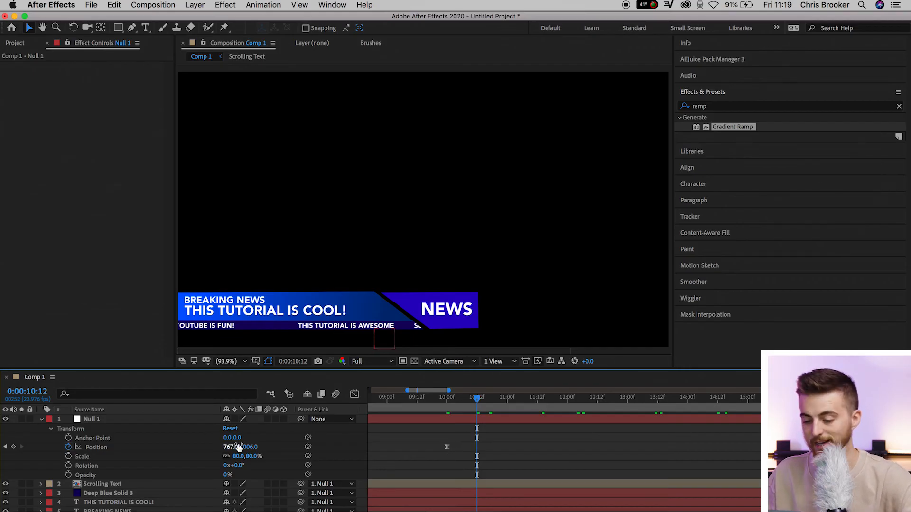
{"action": "left_click_drag", "start_coordinate": [235, 449], "coordinate": [227, 448]}
{"action": "key", "text": "semicolon"}
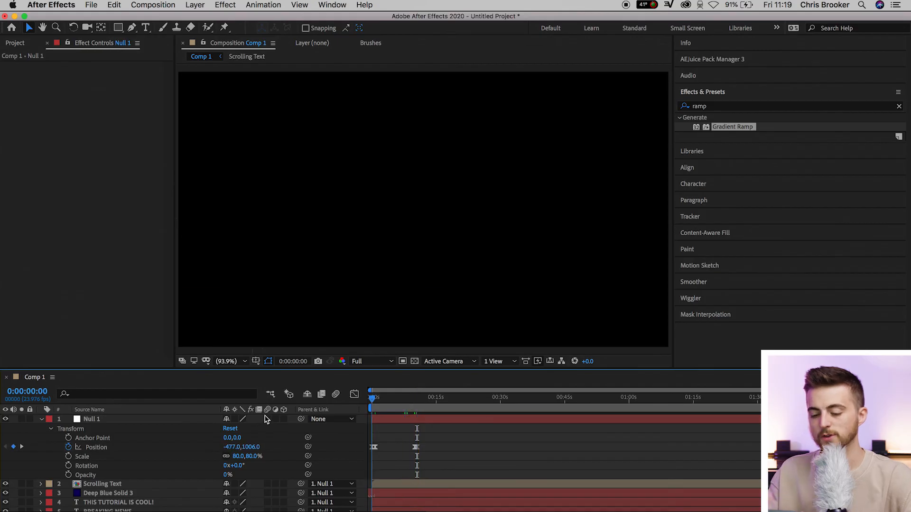
{"action": "left_click_drag", "start_coordinate": [407, 403], "coordinate": [408, 403]}
{"action": "key", "text": "space"}
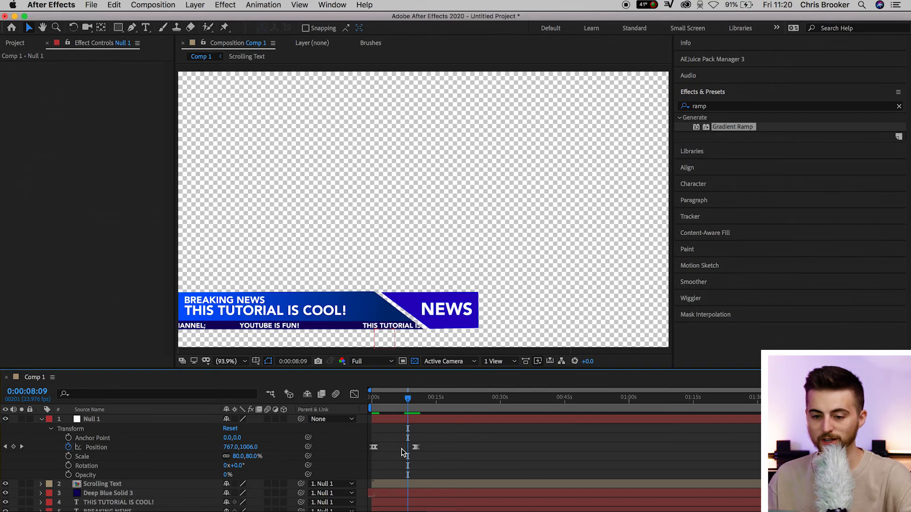
Add Comp 1 to the Render Queue and confirm its render settings with Full resolution.
{"action": "left_click", "coordinate": [171, 5]}
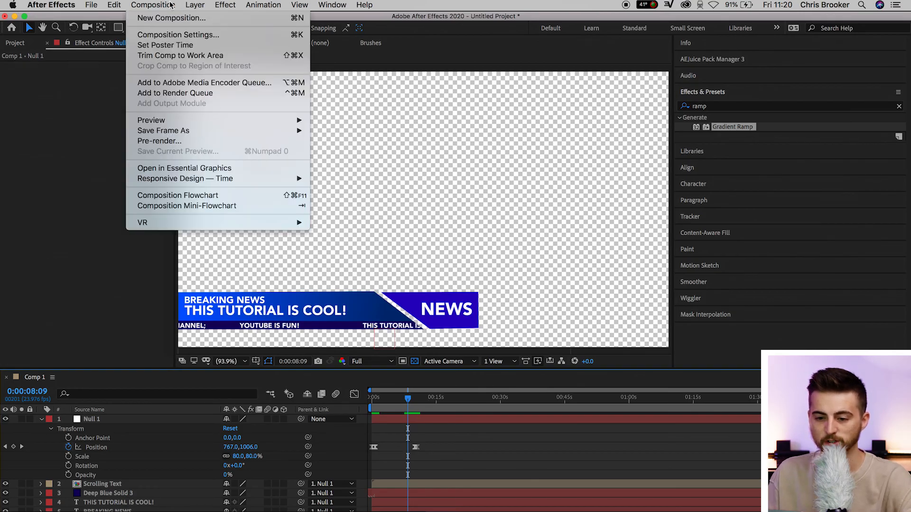
{"action": "left_click", "coordinate": [187, 93]}
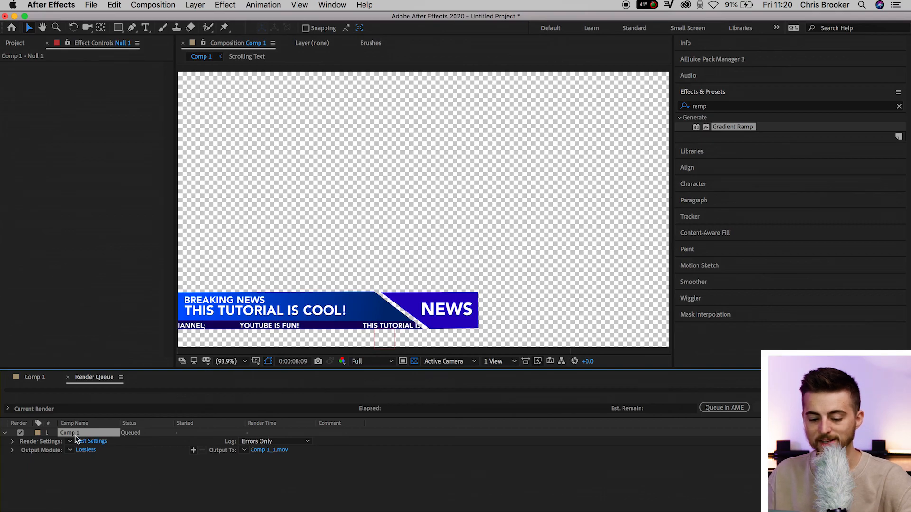
{"action": "left_click", "coordinate": [87, 442]}
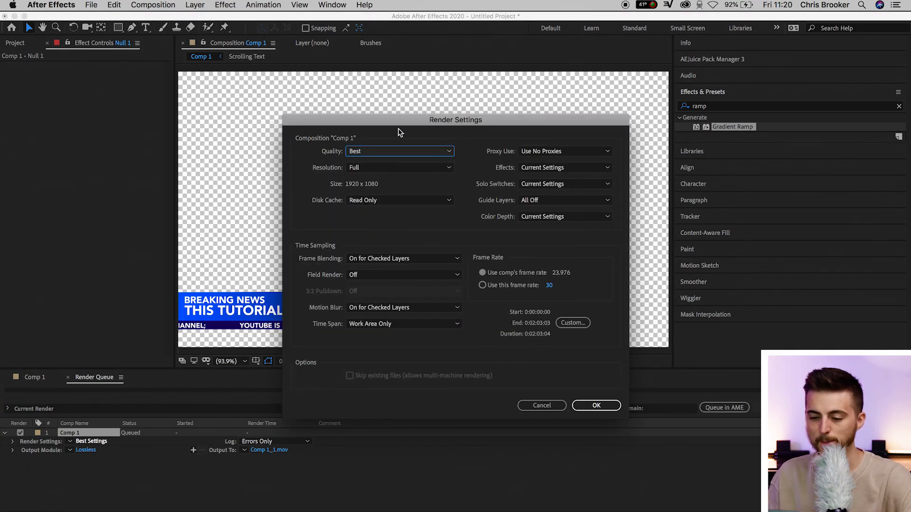
{"action": "left_click", "coordinate": [382, 168]}
{"action": "left_click", "coordinate": [387, 194]}
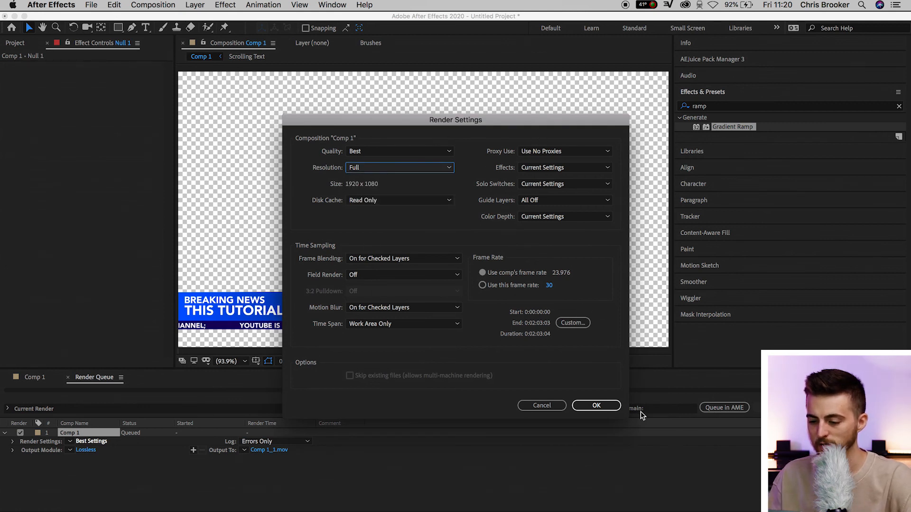
{"action": "left_click", "coordinate": [596, 406]}
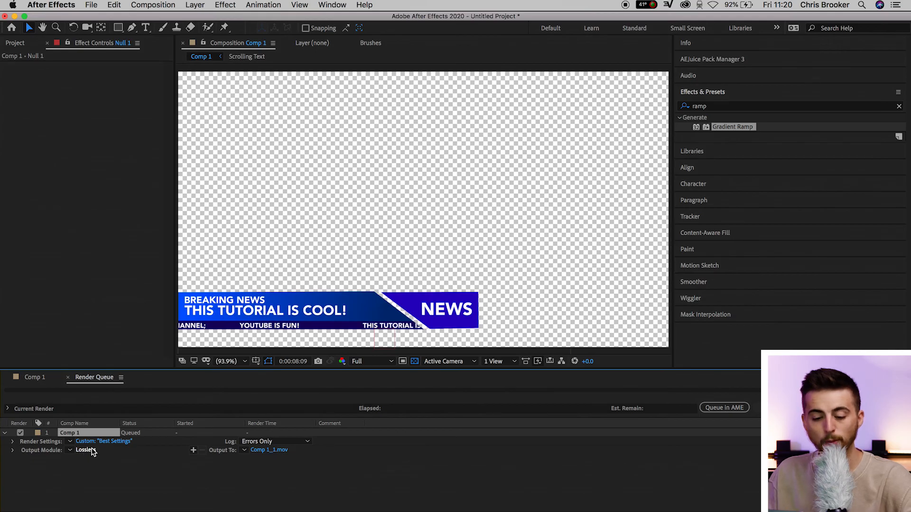
In Comp 1's output module settings, choose QuickTime as the format and keep the post-render action at None.
{"action": "left_click", "coordinate": [92, 451]}
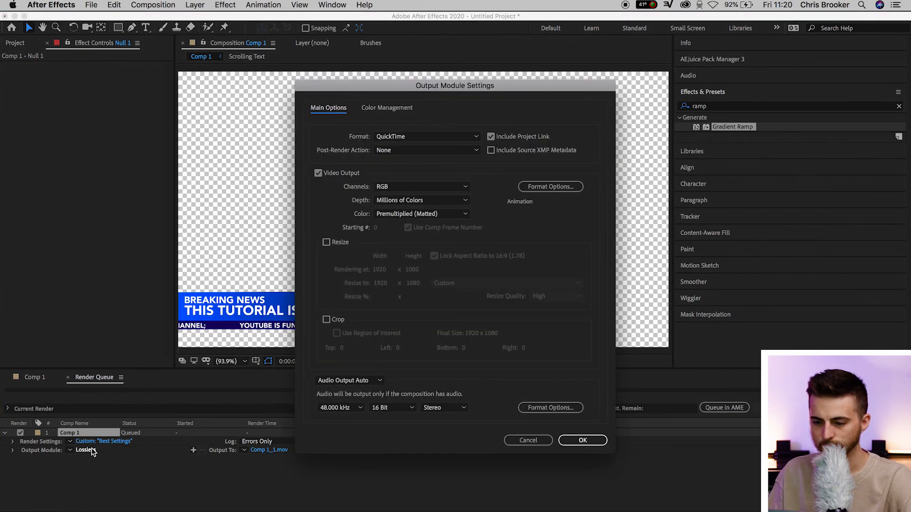
{"action": "left_click", "coordinate": [400, 139]}
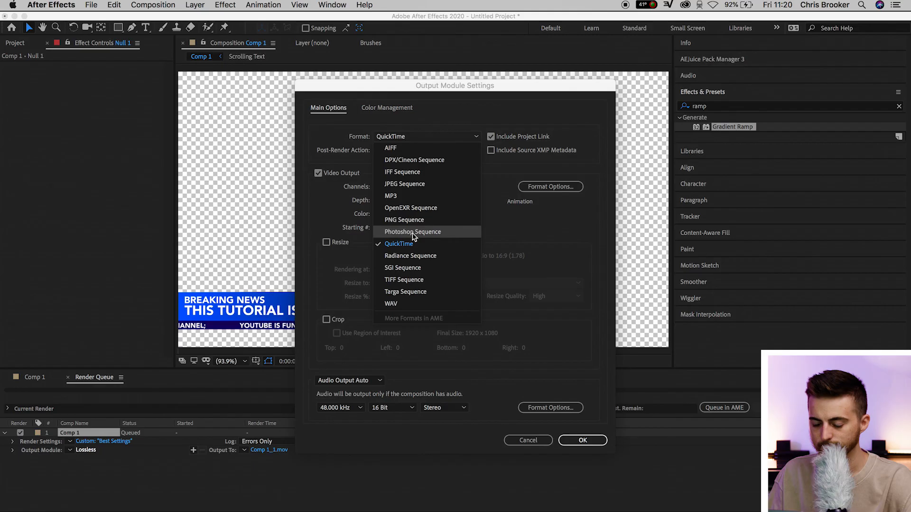
{"action": "left_click", "coordinate": [403, 245]}
{"action": "left_click", "coordinate": [407, 150]}
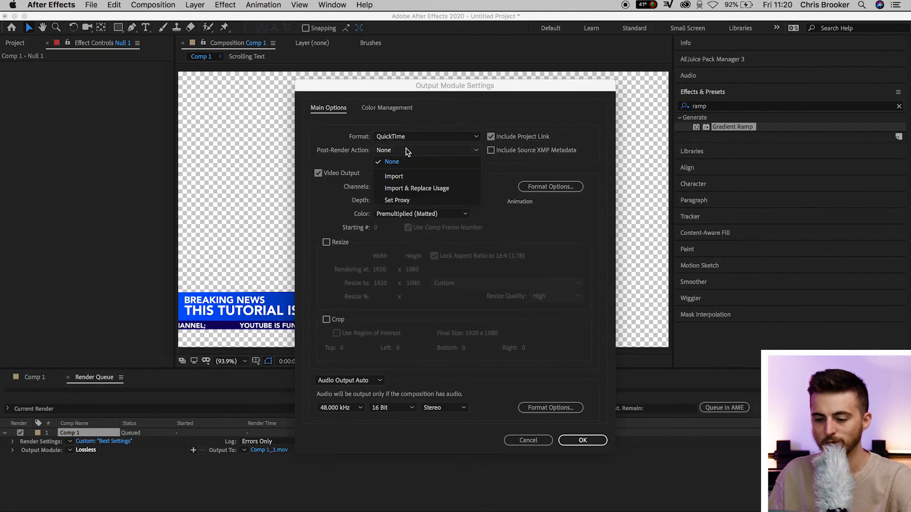
{"action": "left_click", "coordinate": [407, 151]}
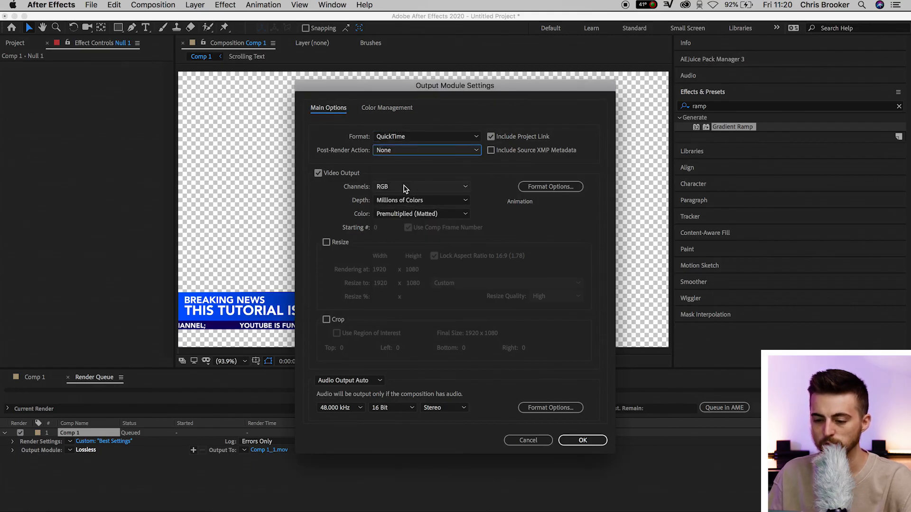
Set the output channels to RGB + Alpha, depth to Millions of Colors+ and color to Premultiplied (Matted), and confirm the output module.
{"action": "left_click", "coordinate": [407, 188]}
{"action": "left_click", "coordinate": [401, 222]}
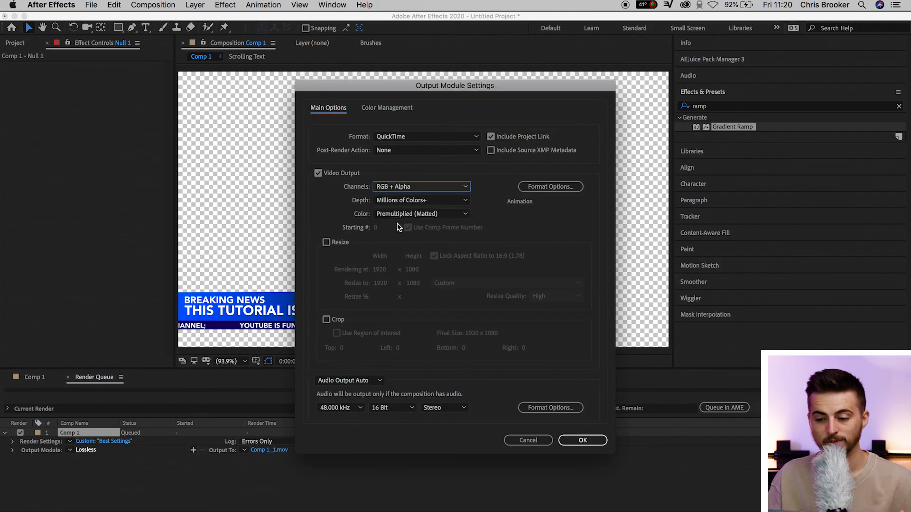
{"action": "left_click", "coordinate": [407, 201]}
{"action": "left_click", "coordinate": [413, 234]}
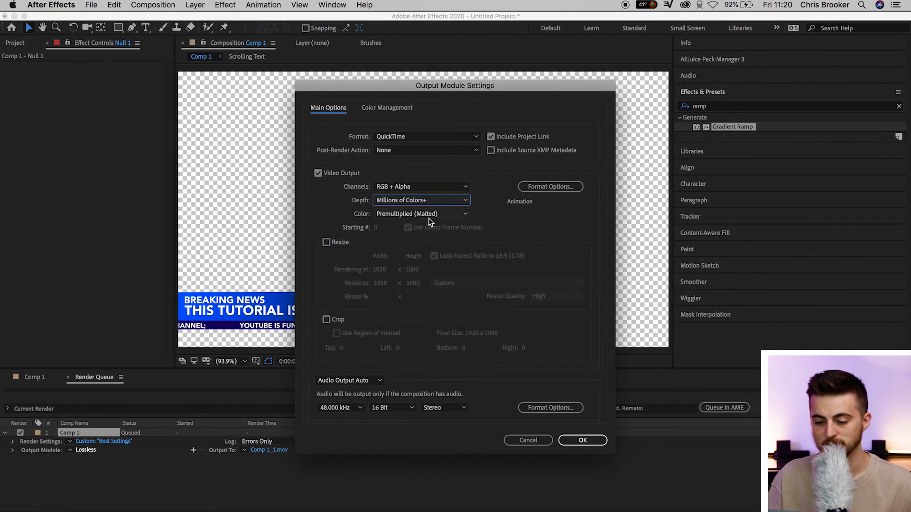
{"action": "left_click", "coordinate": [428, 216]}
{"action": "left_click", "coordinate": [420, 235]}
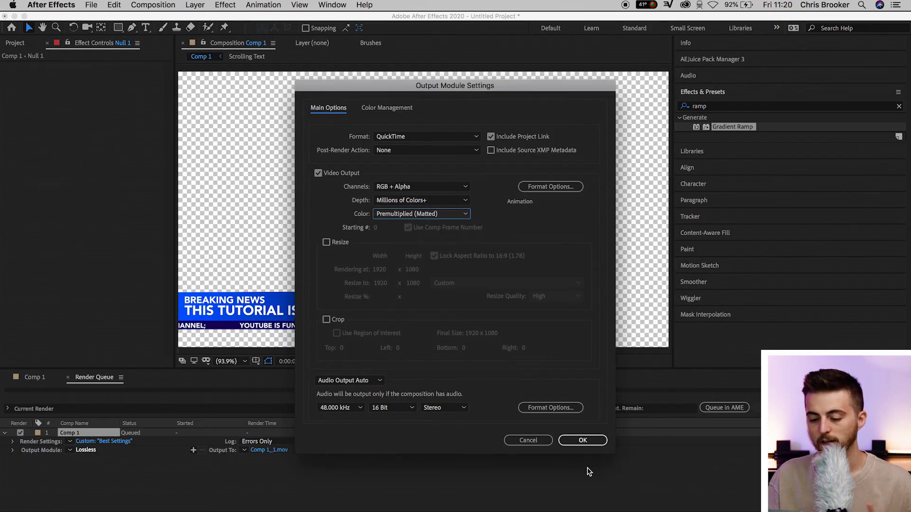
{"action": "left_click", "coordinate": [584, 439]}
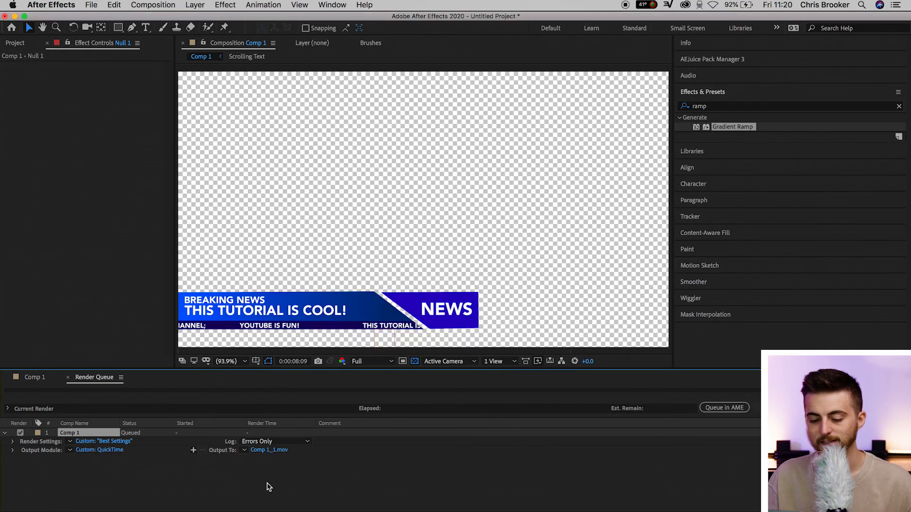
Set the render output to "lower third.mov" on the Desktop and start the render.
{"action": "left_click", "coordinate": [268, 450]}
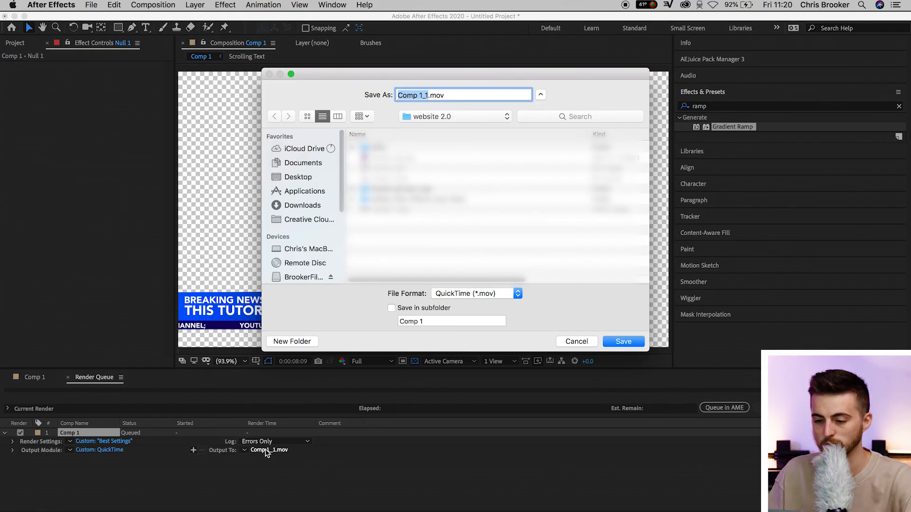
{"action": "left_click", "coordinate": [298, 177]}
{"action": "type", "text": "lower"}
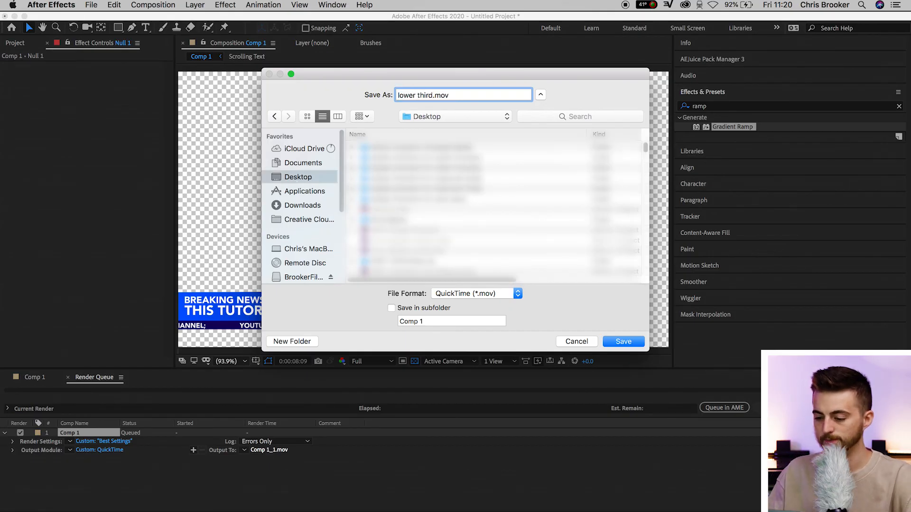
{"action": "key", "text": "Return"}
{"action": "left_click", "coordinate": [880, 408]}
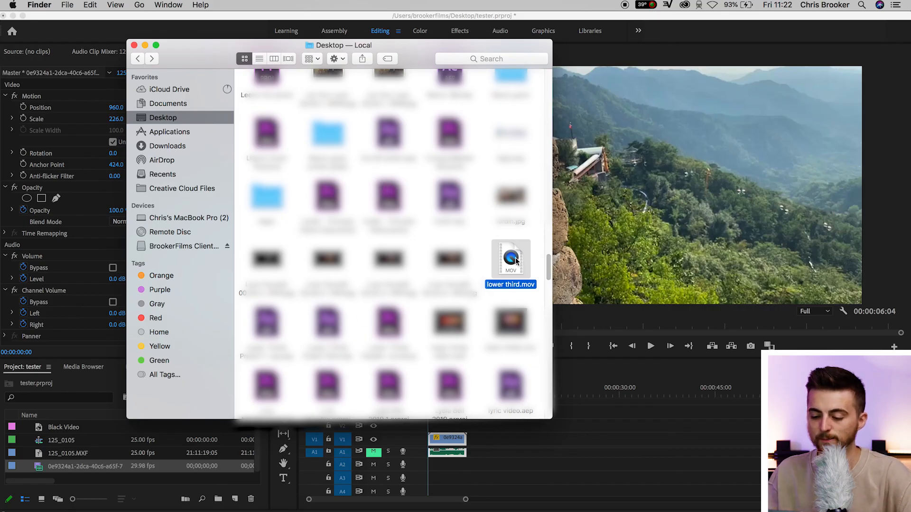
Place lower third.mov from the Desktop on track V2 above the landscape clip in Premiere Pro and preview the overlay.
{"action": "left_click_drag", "start_coordinate": [516, 260], "coordinate": [437, 428]}
{"action": "key", "text": "="}
{"action": "key", "text": "="}
{"action": "key", "text": "space"}
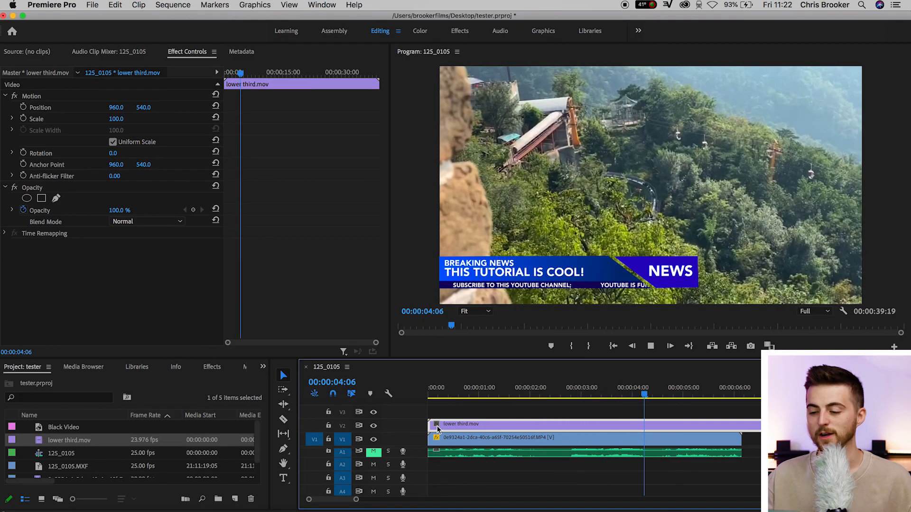
{"action": "key", "text": "space"}
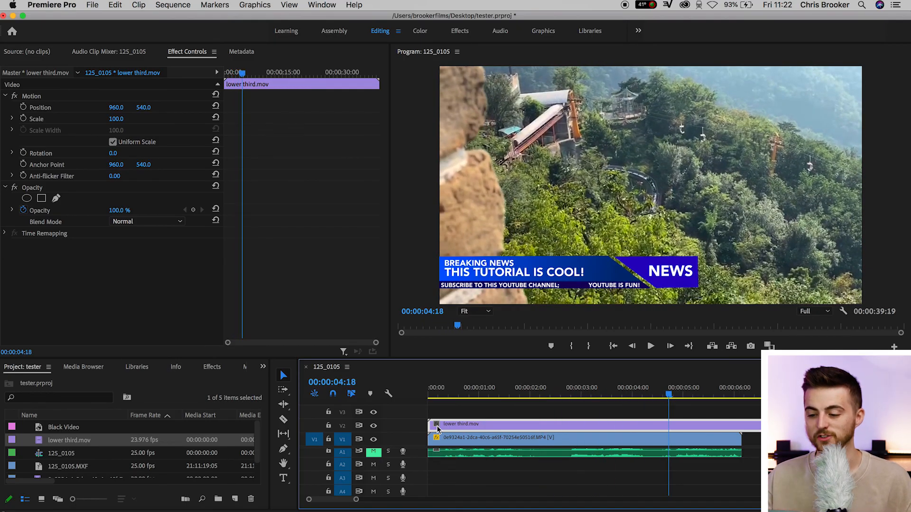